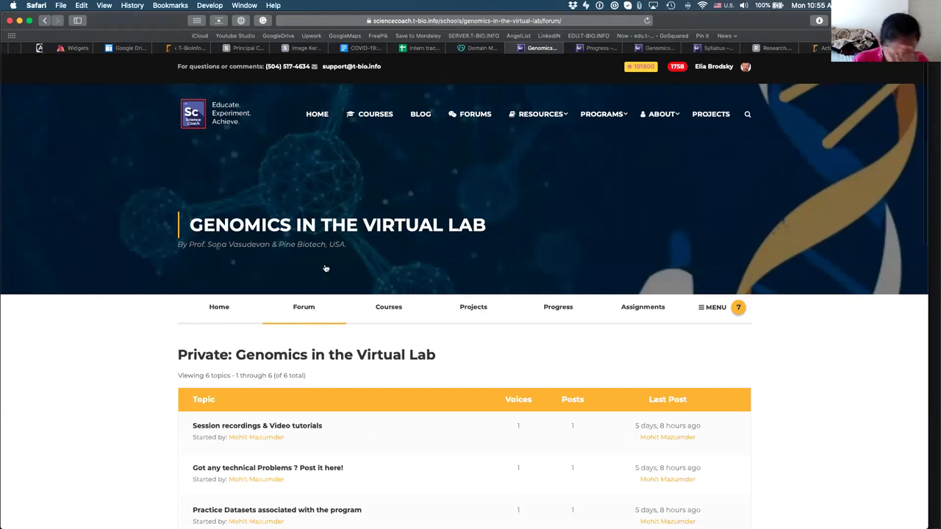
# Browse the forum's six topics, then switch to the Program Resources article tab
pyautogui.scroll(-2, 325, 268)
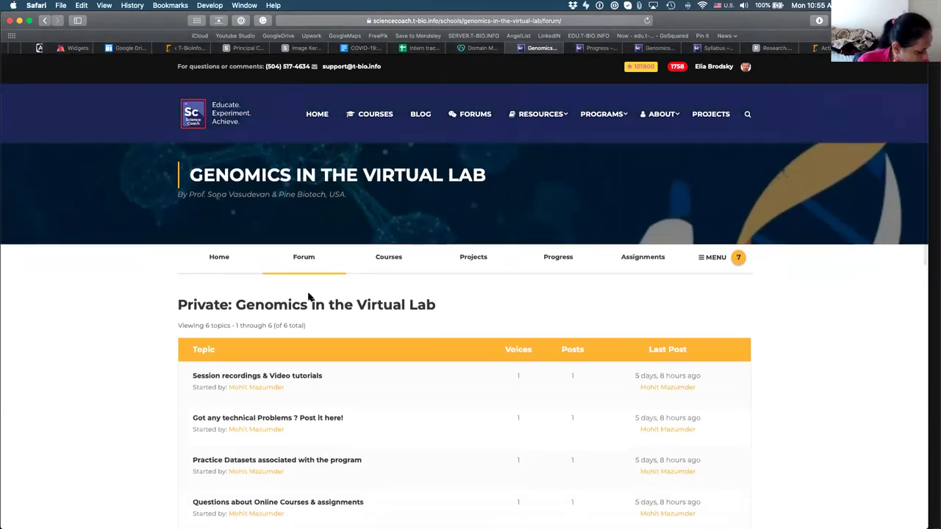
pyautogui.scroll(-3, 309, 296)
pyautogui.scroll(-1, 309, 296)
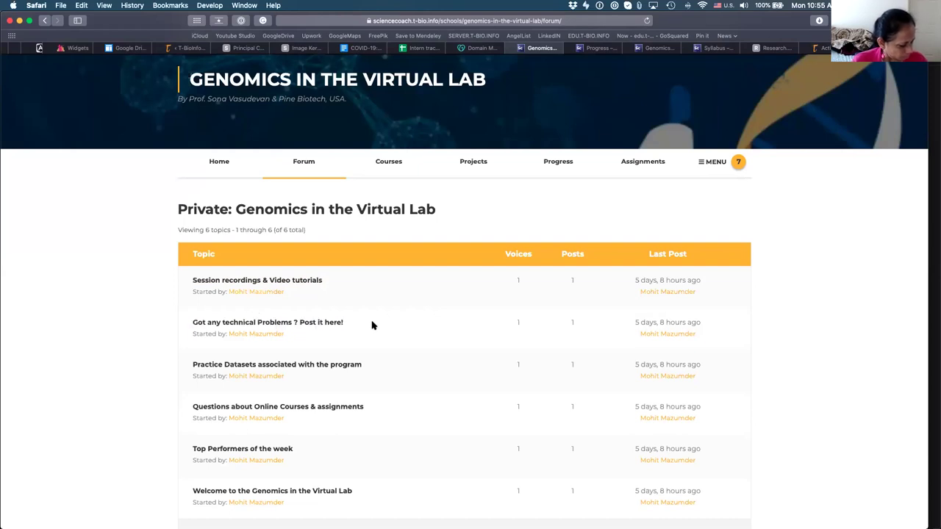
pyautogui.scroll(-3, 372, 326)
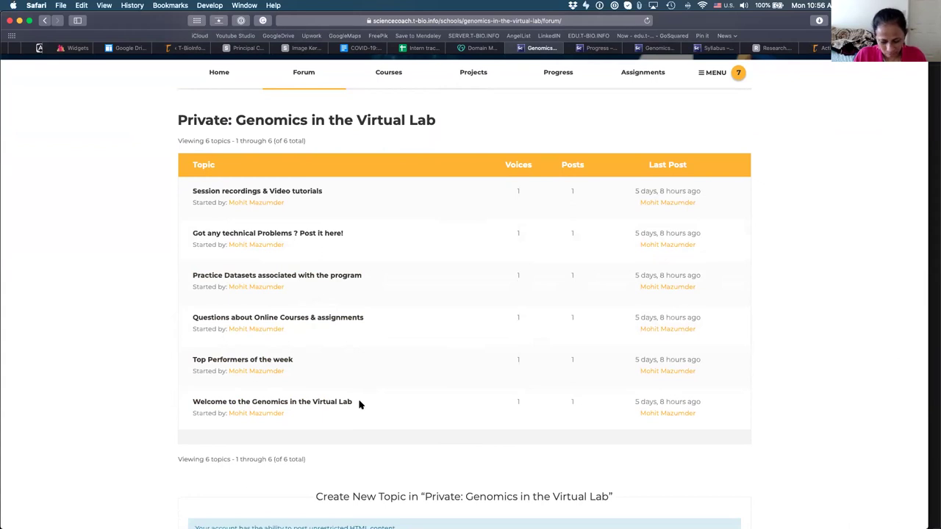
pyautogui.scroll(-3, 359, 404)
pyautogui.scroll(4, 338, 329)
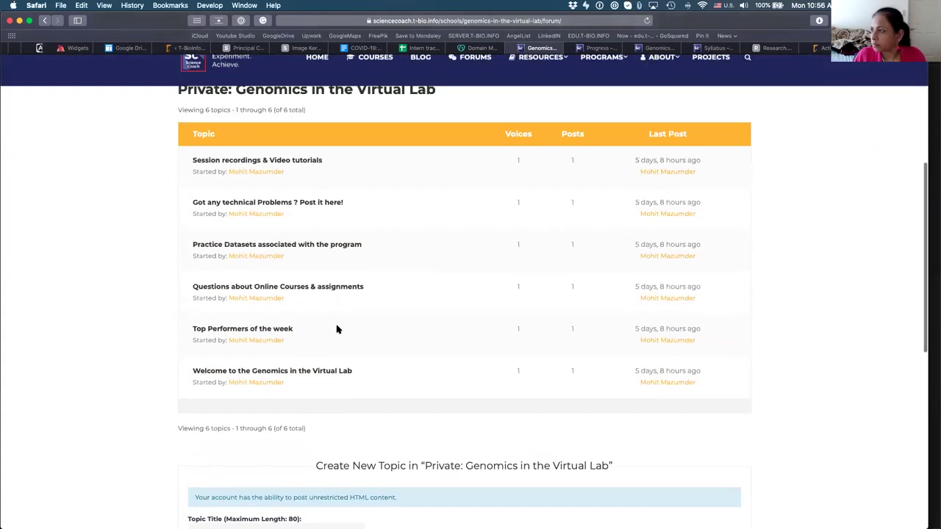
pyautogui.scroll(1, 338, 330)
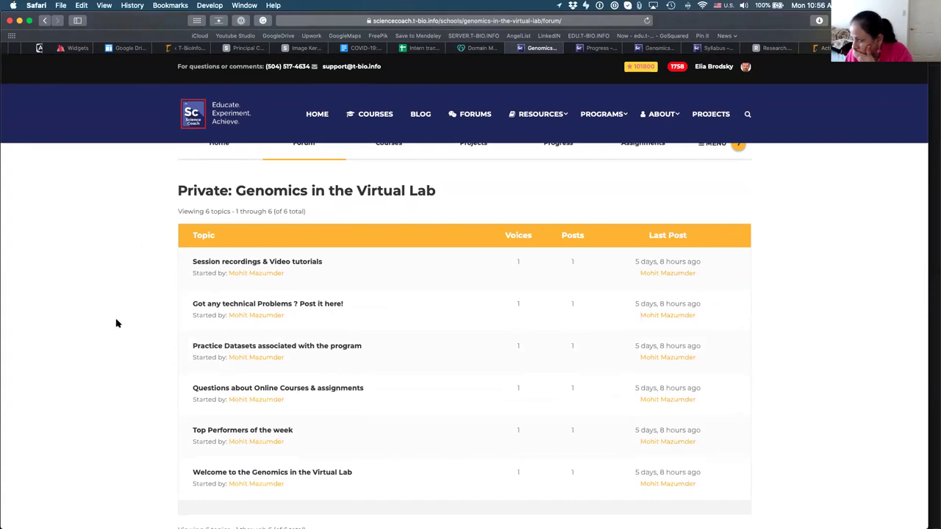
pyautogui.scroll(-3, 116, 338)
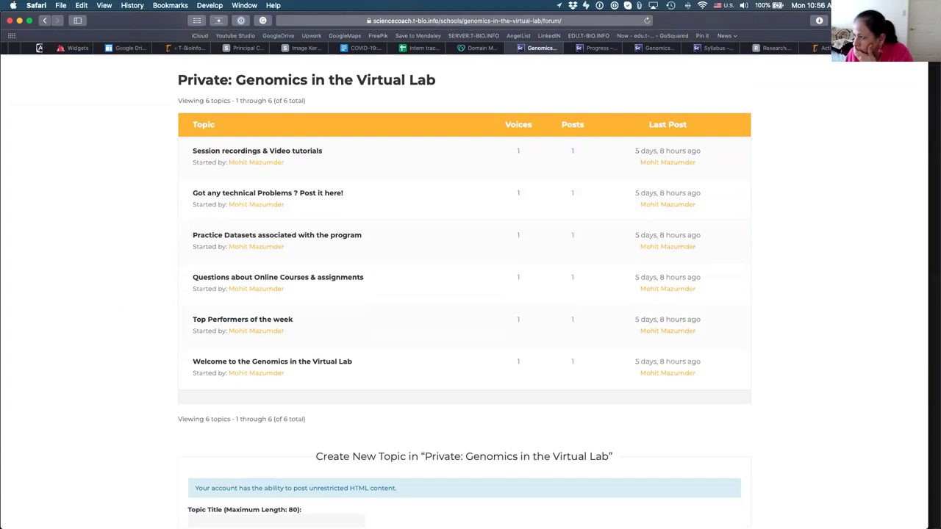
pyautogui.hotkey('ctrl', 'Tab')
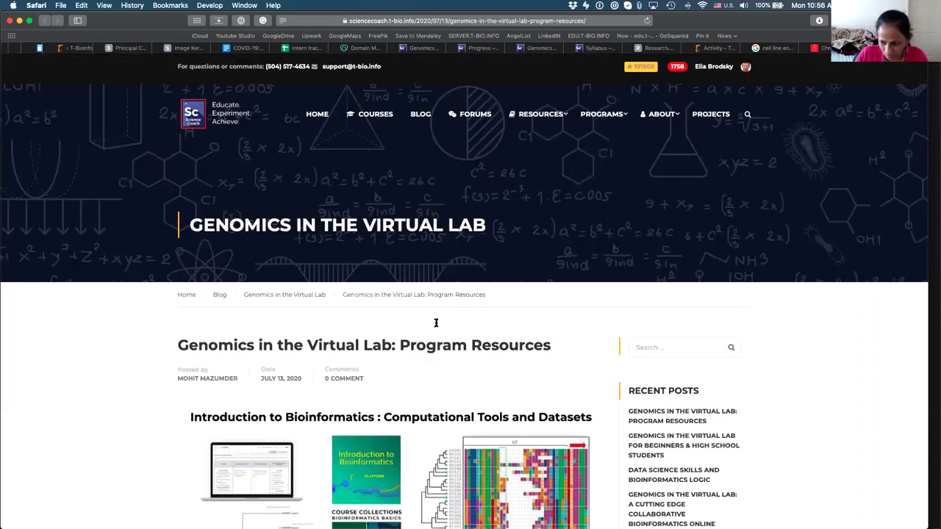
# Read down the Program Resources article through its PyMOL and iCn3D sections, then return to the top
pyautogui.scroll(-5, 90, 307)
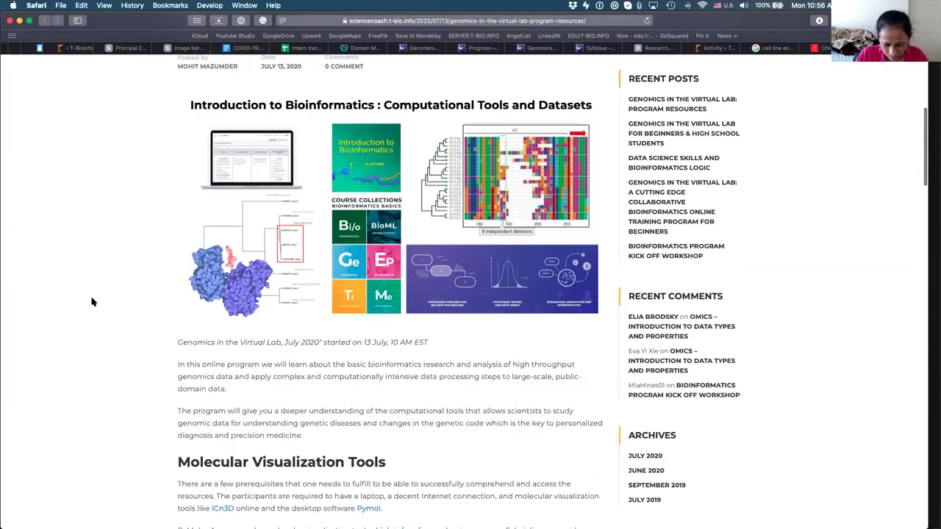
pyautogui.scroll(-7, 190, 152)
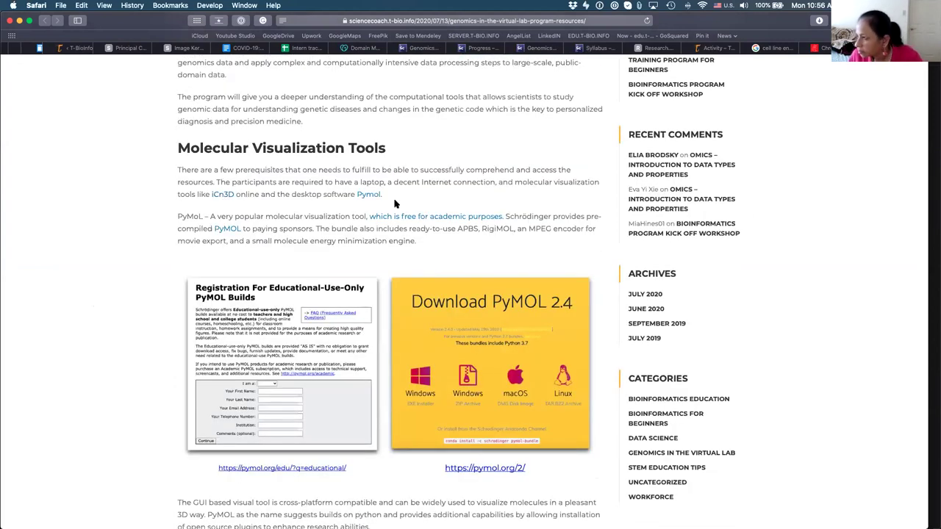
pyautogui.scroll(-3, 437, 220)
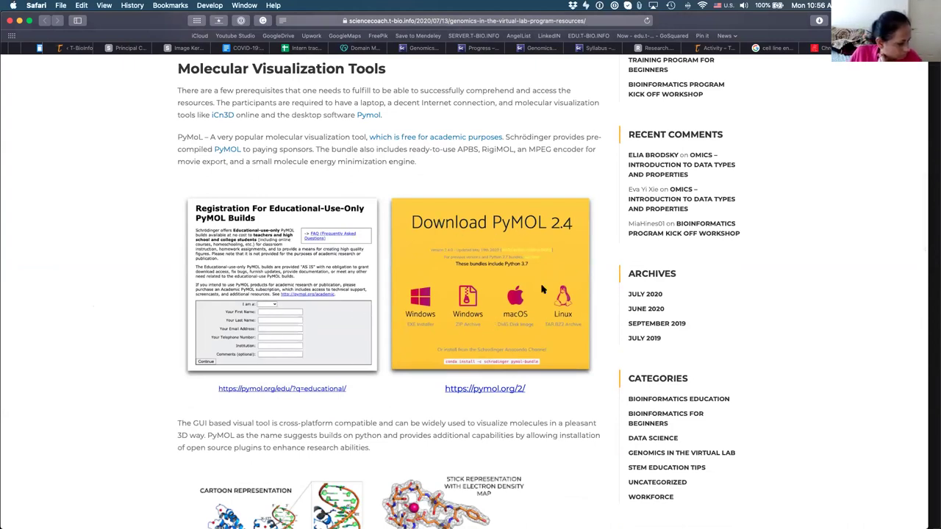
pyautogui.scroll(-15, 512, 186)
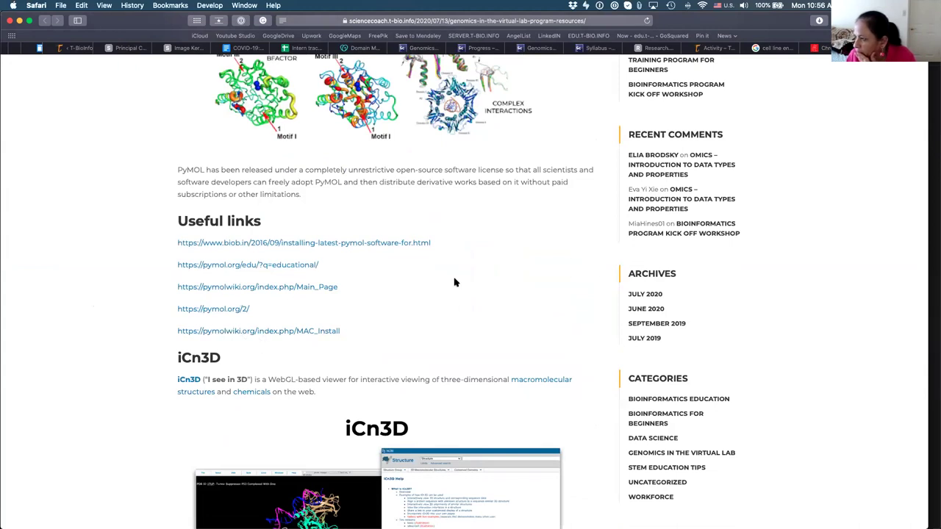
pyautogui.scroll(-5, 455, 282)
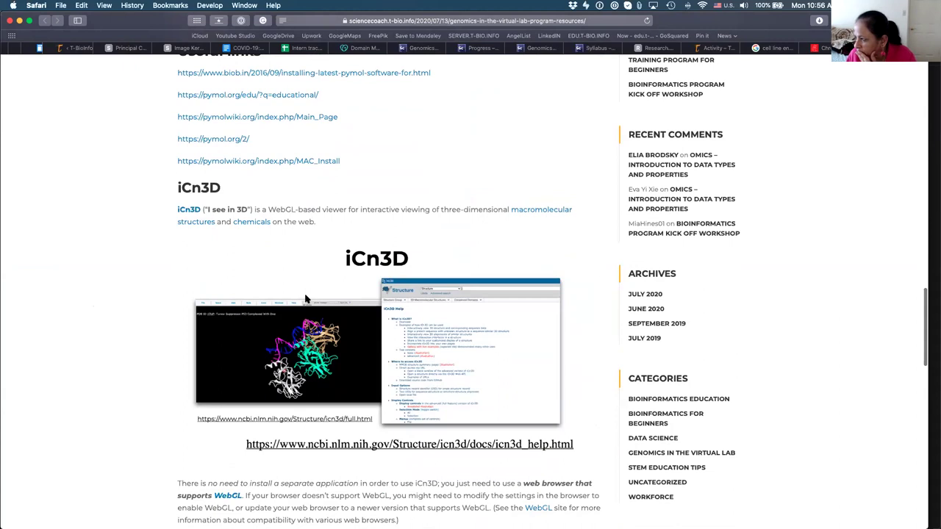
pyautogui.scroll(-6, 306, 298)
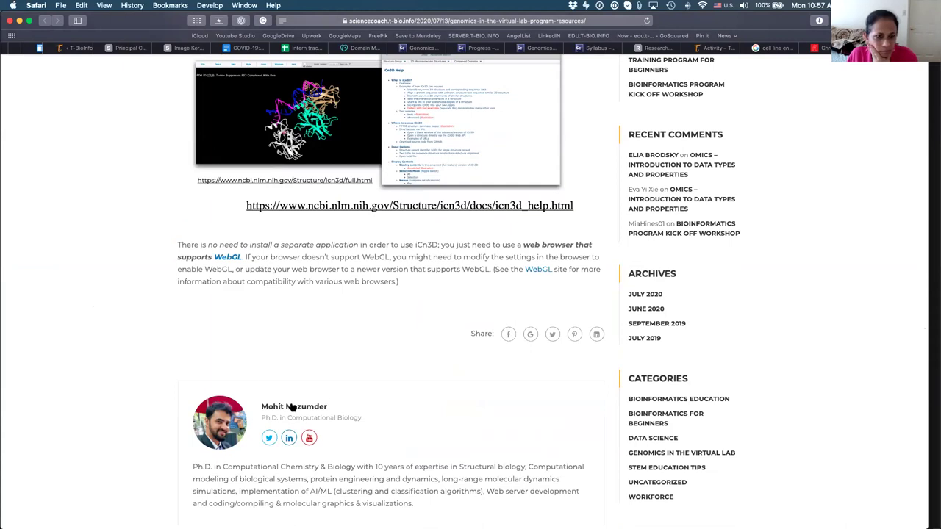
pyautogui.scroll(8, 331, 307)
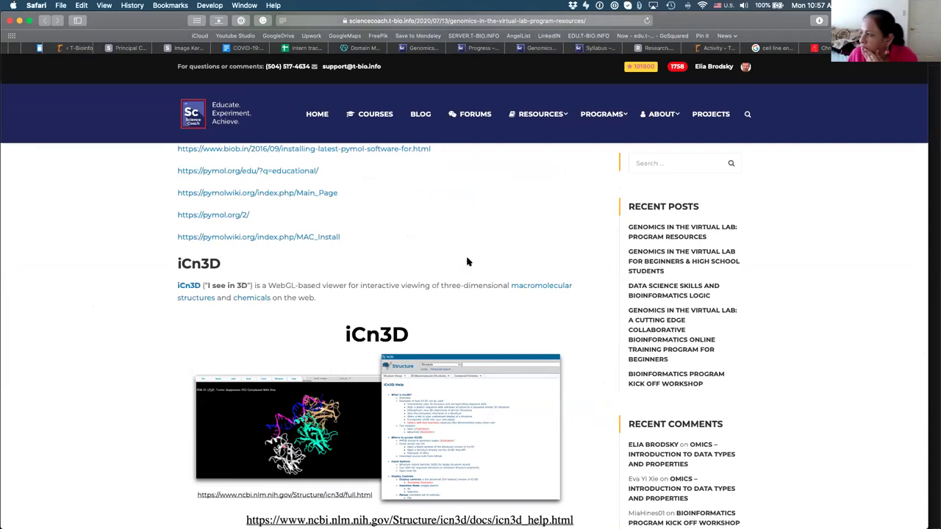
pyautogui.scroll(5, 467, 262)
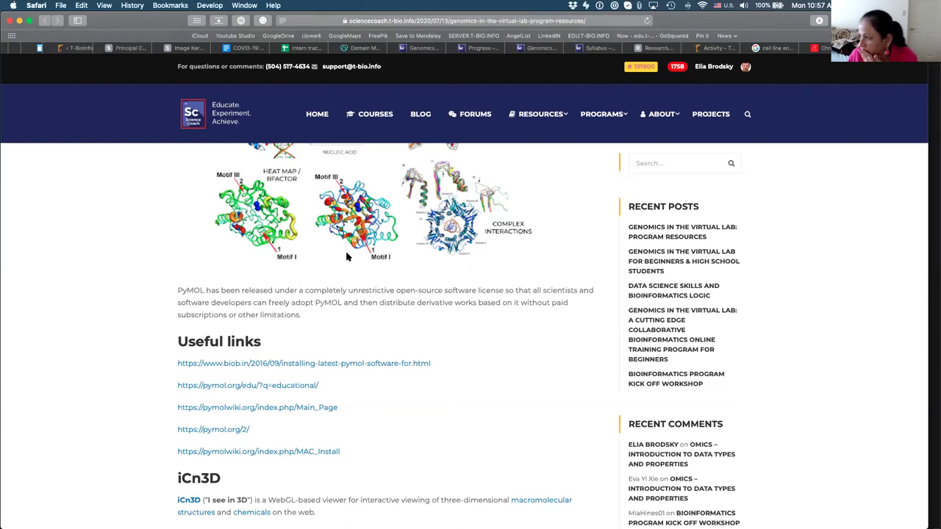
pyautogui.scroll(10, 348, 257)
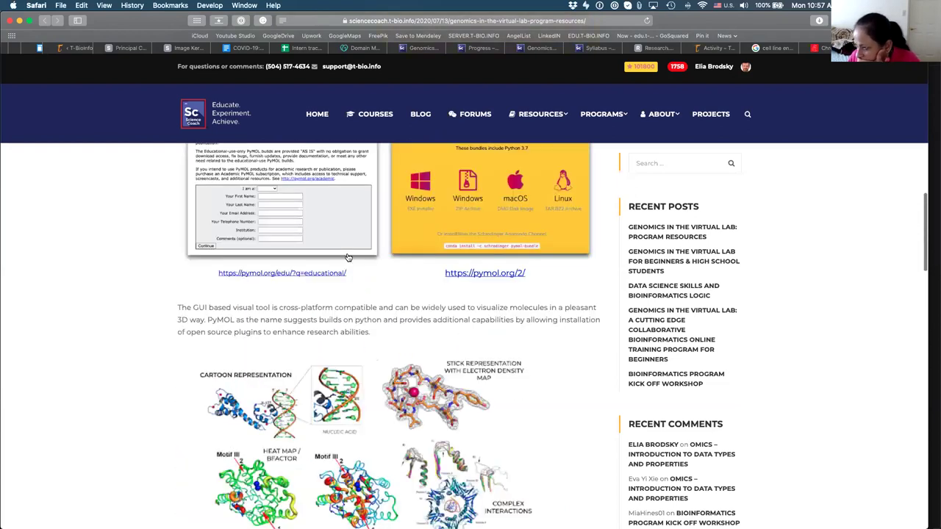
pyautogui.scroll(8, 348, 256)
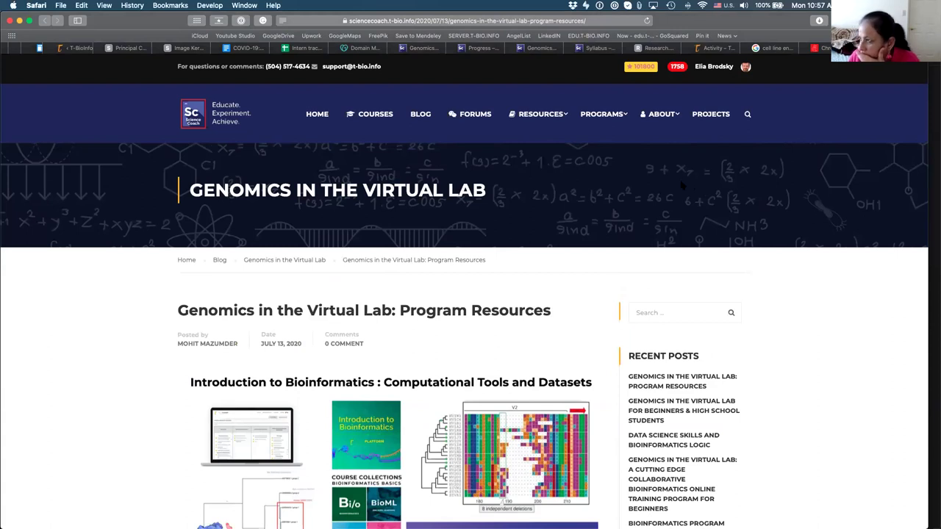
# In a new tab, load server.t-bio.info to show the Areas of Analysis page
pyautogui.press('super+t')
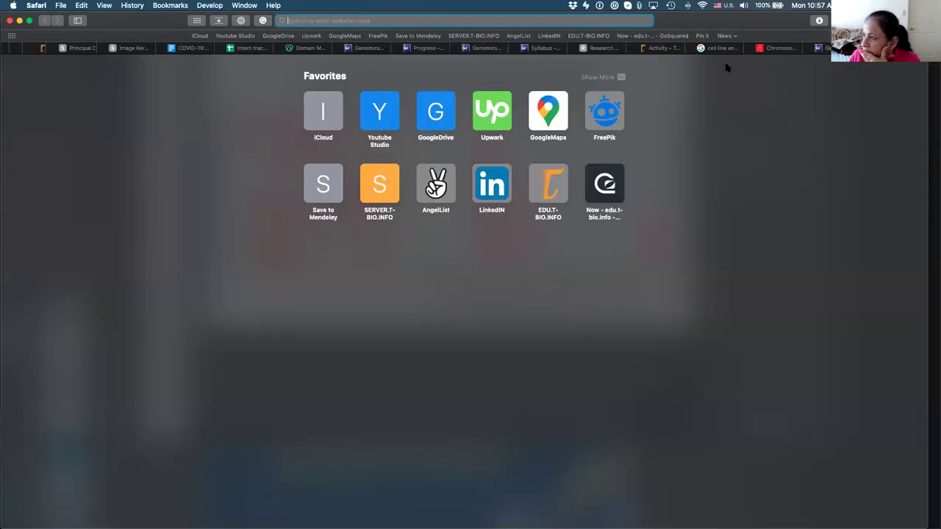
pyautogui.write('server')
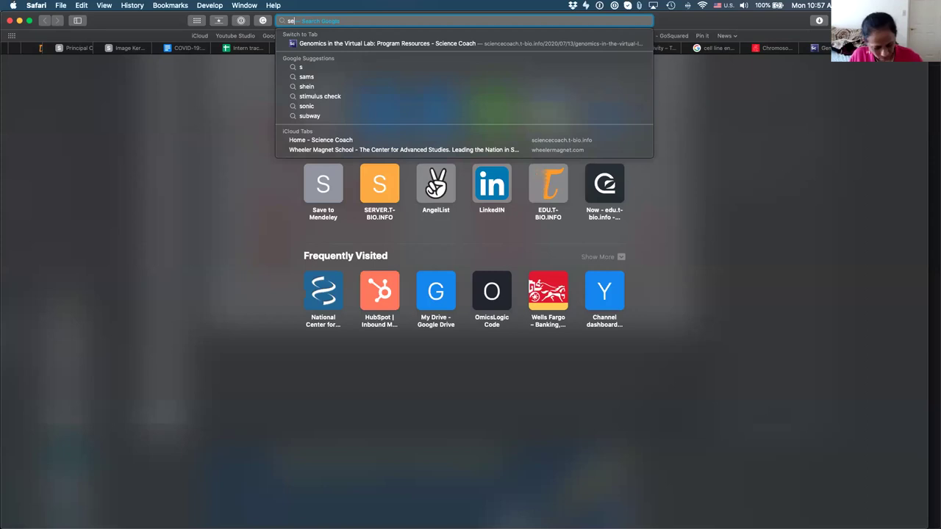
pyautogui.press('Return')
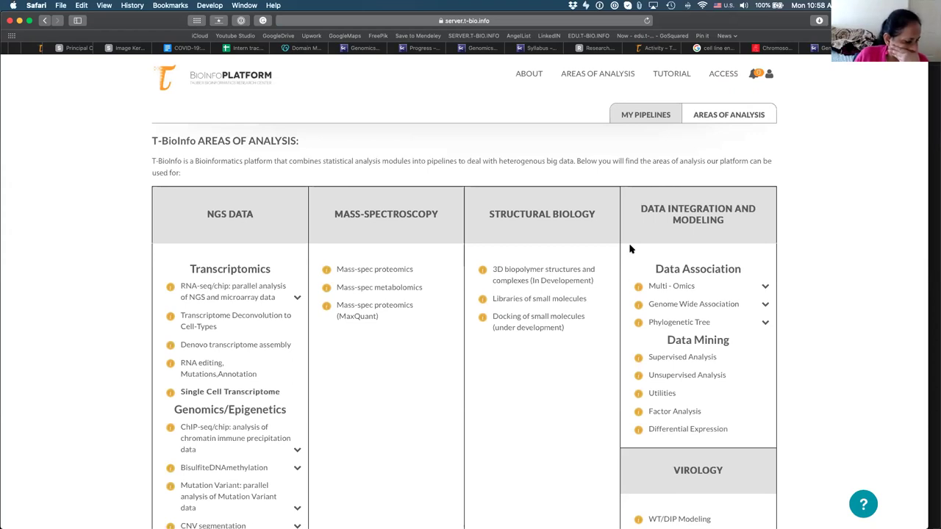
# Open DEMO: RNA-seq (cell-line project) under Transcriptomics and start it to show the job tutorial
pyautogui.click(298, 300)
pyautogui.click(273, 319)
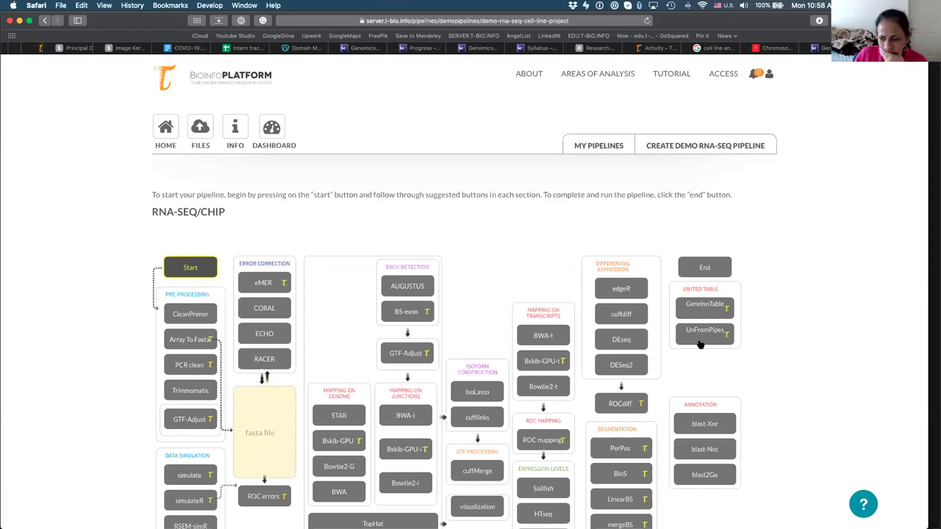
pyautogui.scroll(-2, 213, 260)
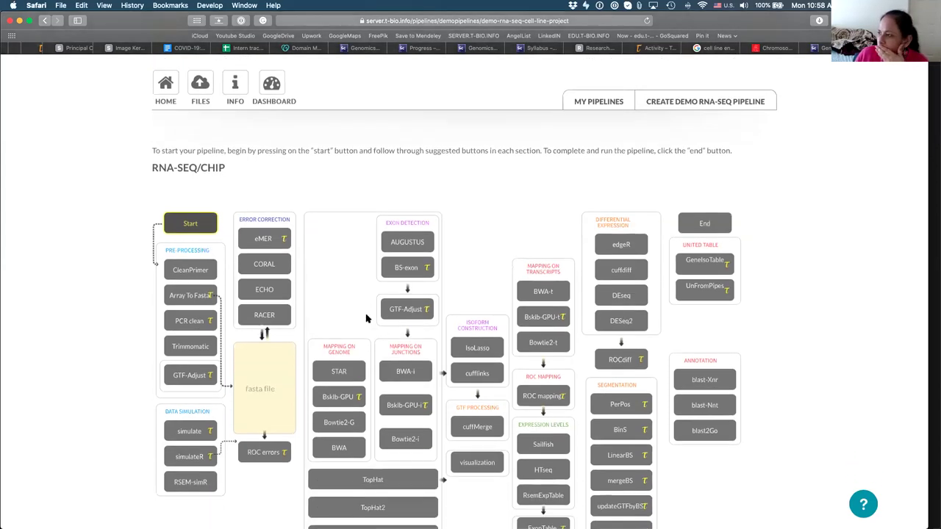
pyautogui.click(211, 228)
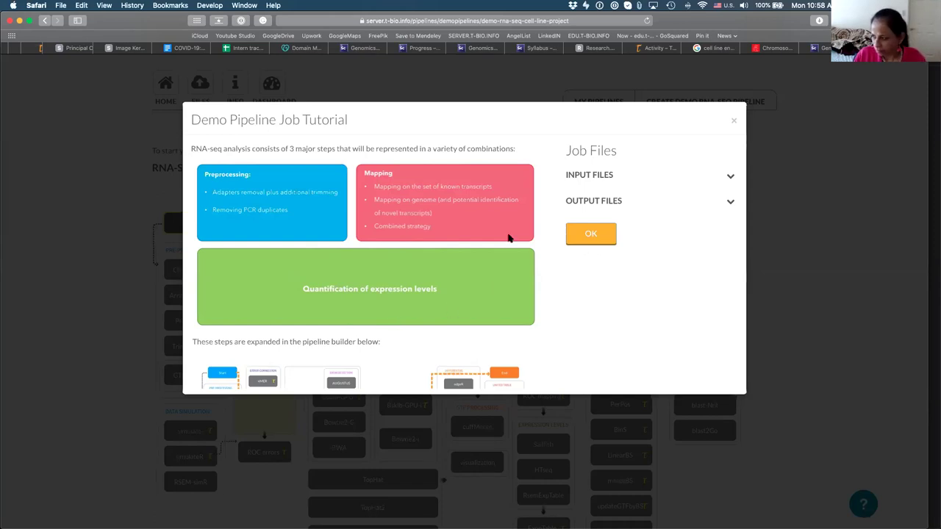
# Dismiss the job tutorial and add Trimmomatic as the preprocessing step
pyautogui.click(592, 233)
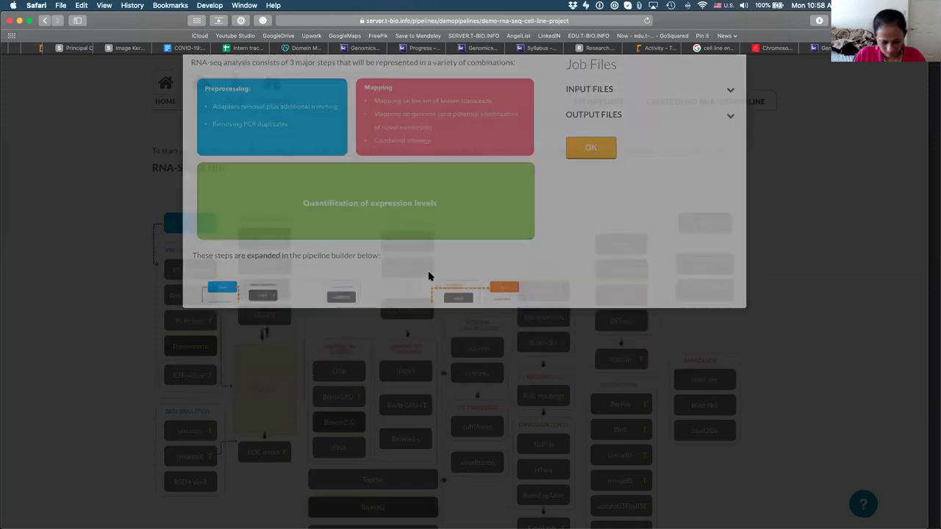
pyautogui.scroll(-3, 234, 277)
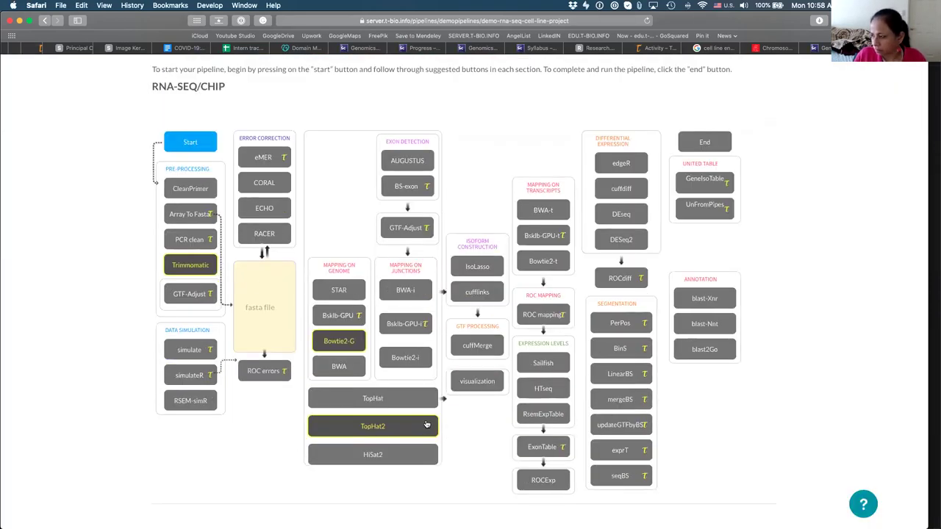
pyautogui.click(197, 268)
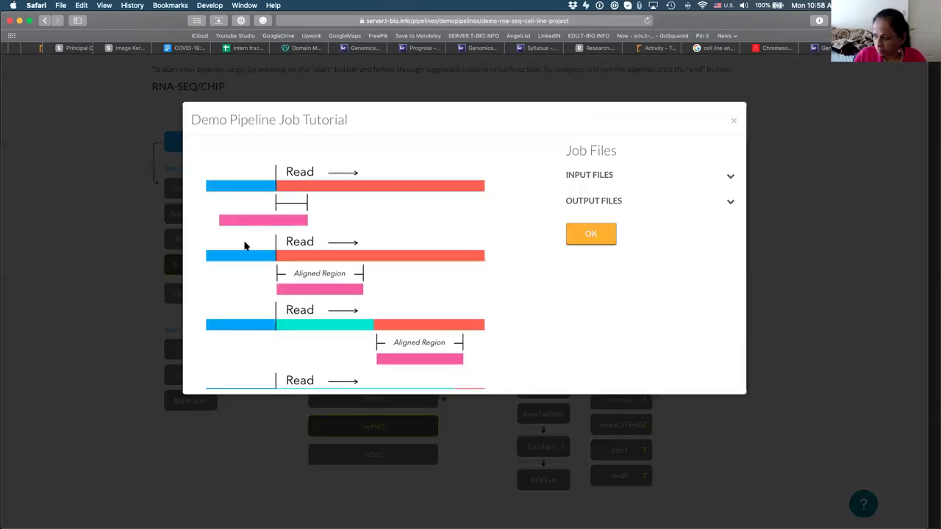
pyautogui.click(183, 245)
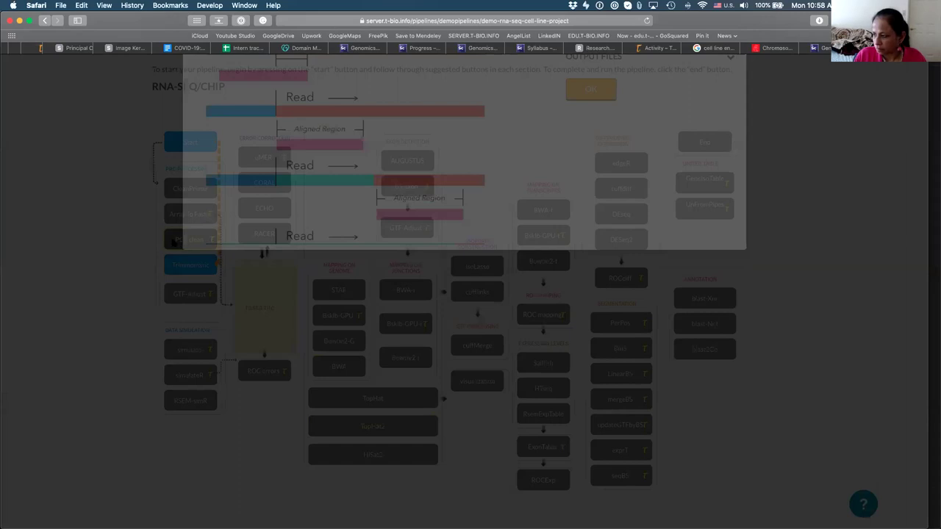
pyautogui.click(183, 245)
pyautogui.click(603, 238)
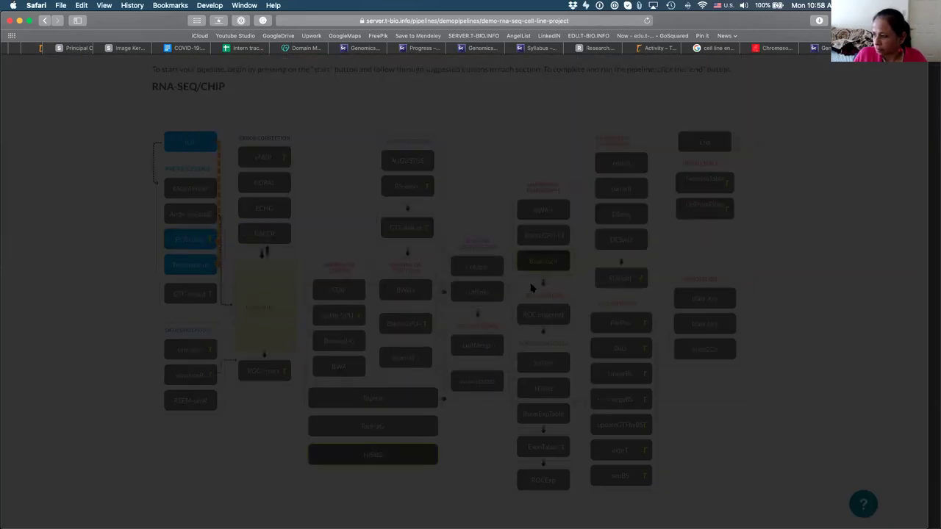
pyautogui.scroll(-1, 441, 272)
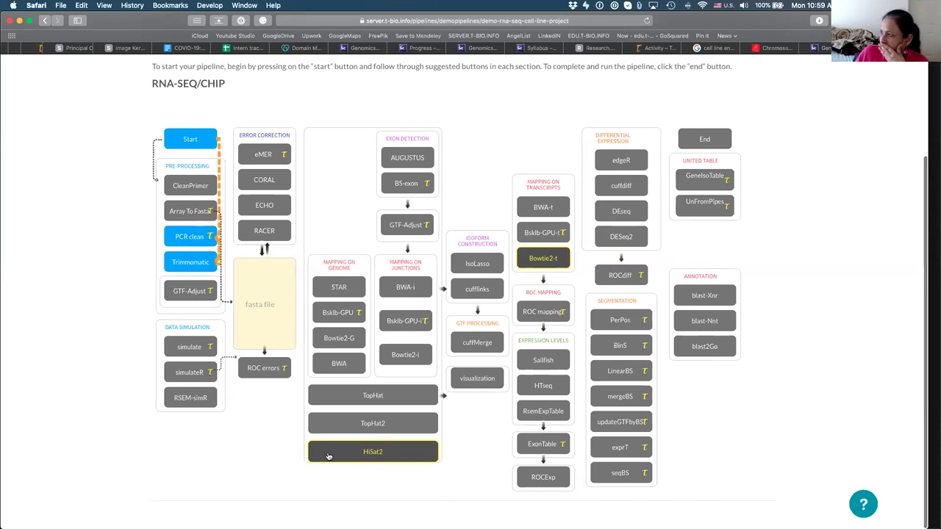
# Add Bowtie2-t mapping and RsemExpTable quantification, finish with End, and list the five output files
pyautogui.click(528, 259)
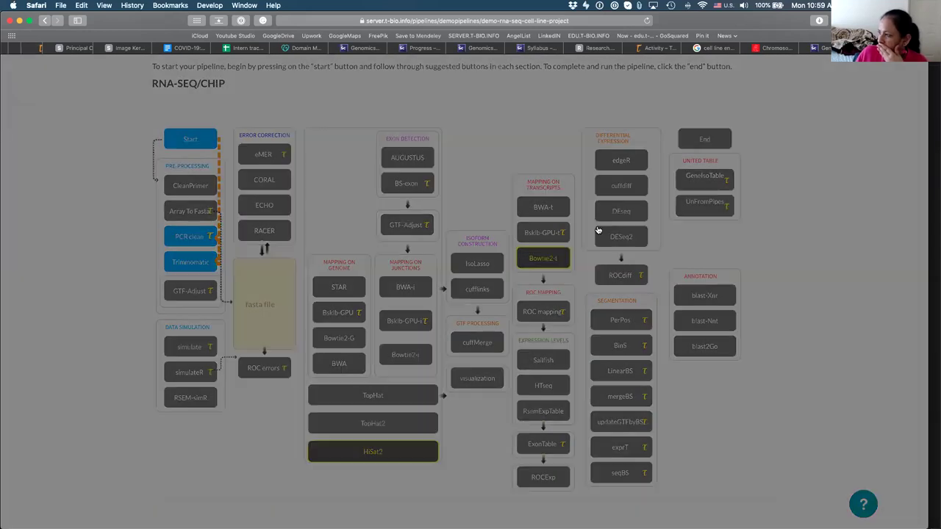
pyautogui.click(595, 233)
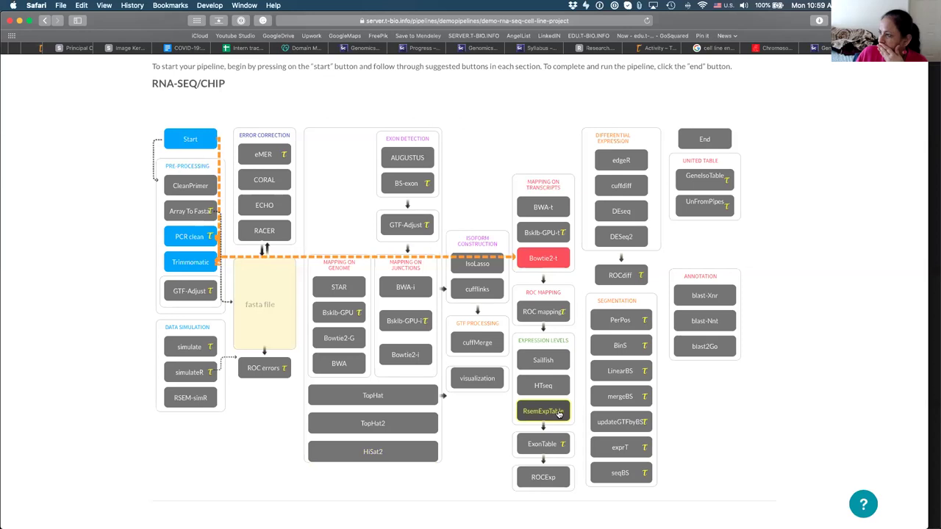
pyautogui.click(559, 413)
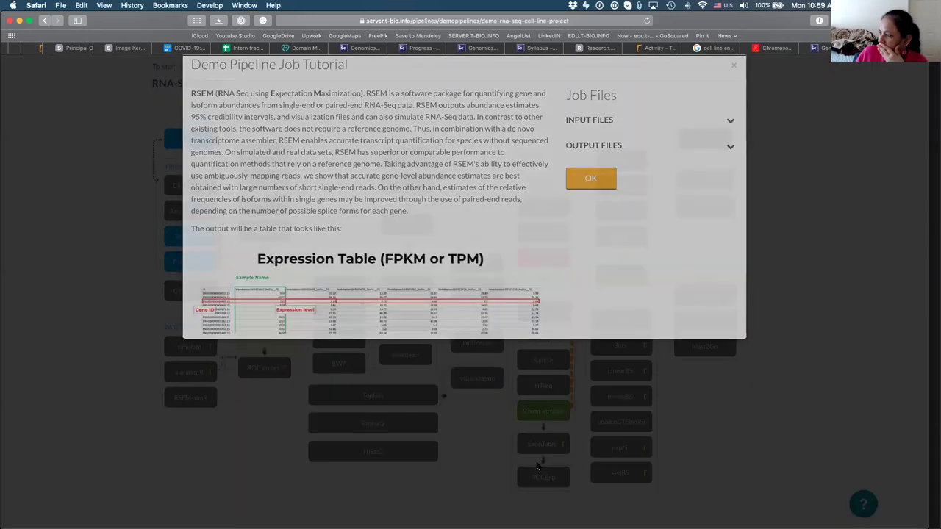
pyautogui.click(537, 468)
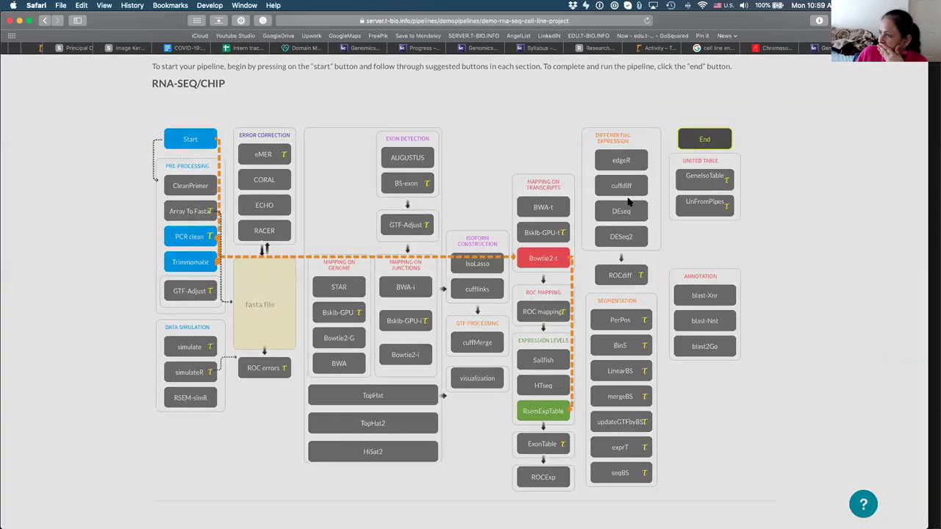
pyautogui.click(704, 139)
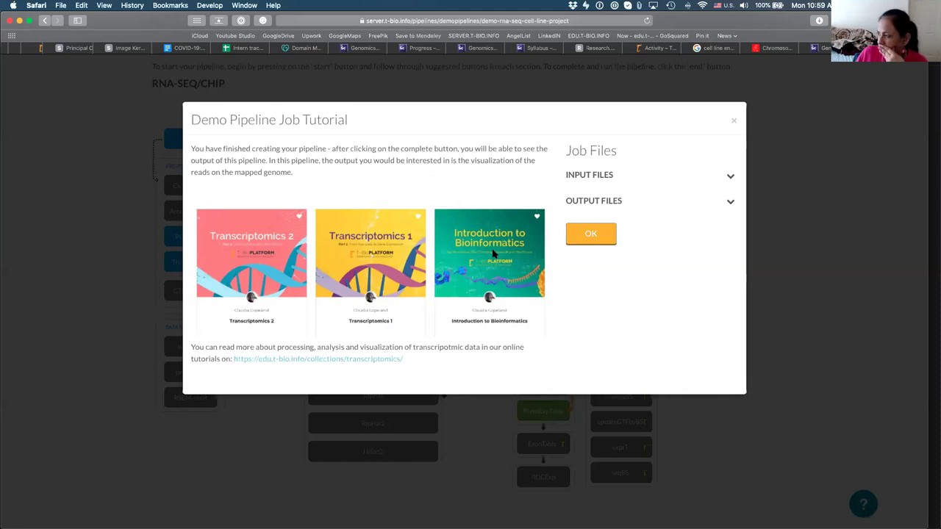
pyautogui.click(589, 233)
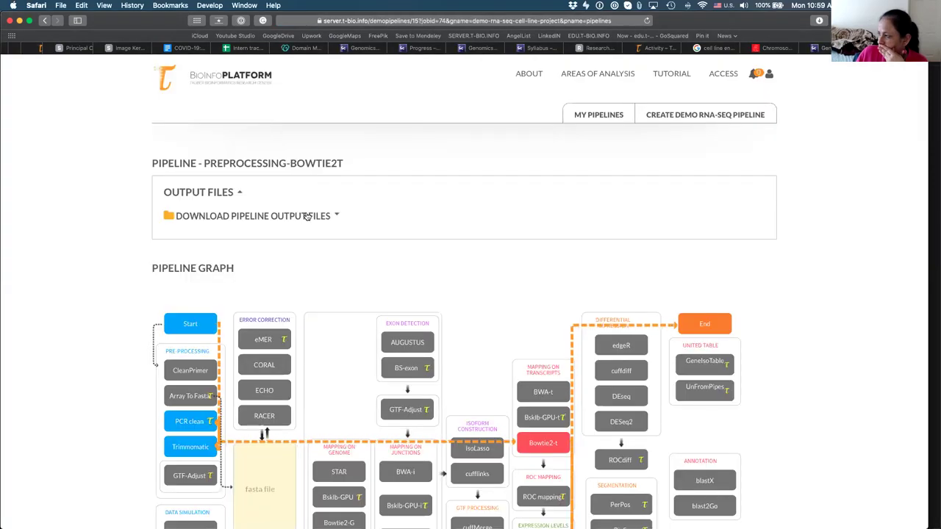
pyautogui.click(308, 217)
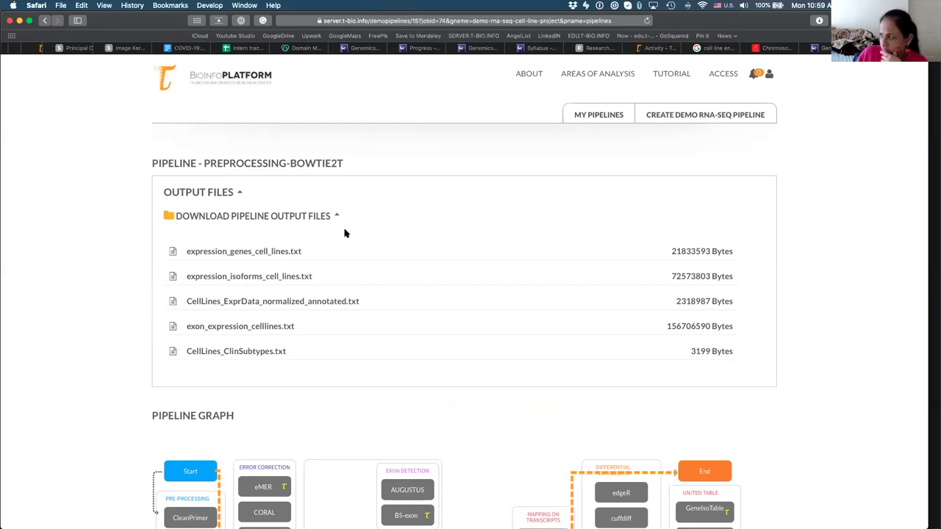
# From My Pipelines, open PCA_draw Unsupervisedanalysis 2020-7-9 and list its output files, including PCA_plots.pdf
pyautogui.moveTo(596, 76)
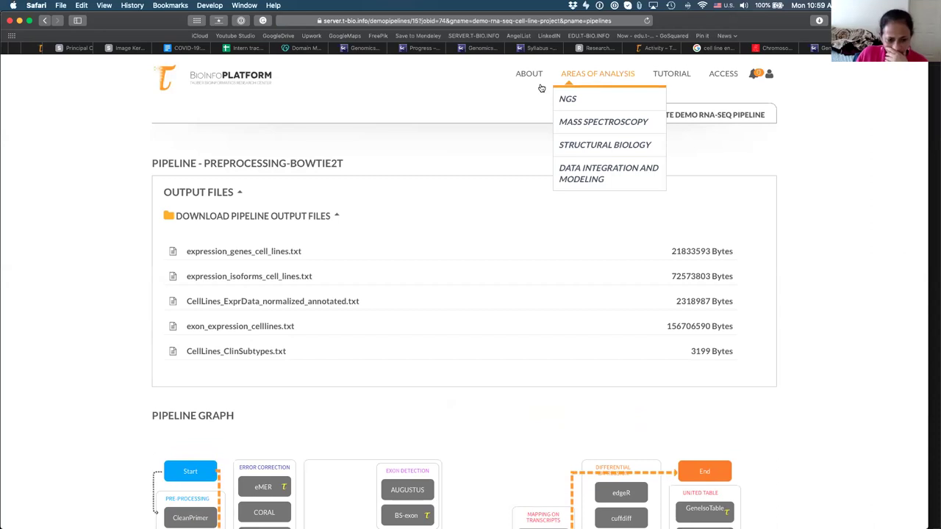
pyautogui.click(596, 114)
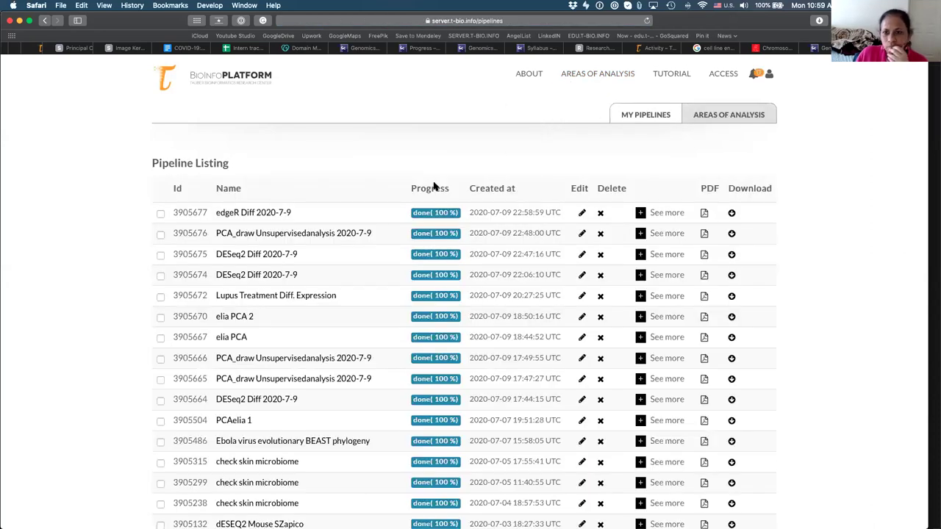
pyautogui.click(340, 234)
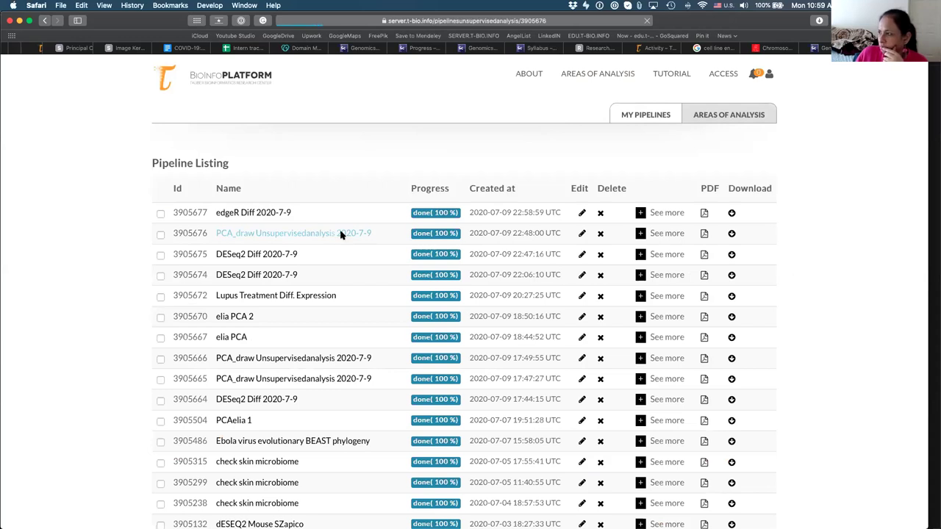
pyautogui.click(311, 280)
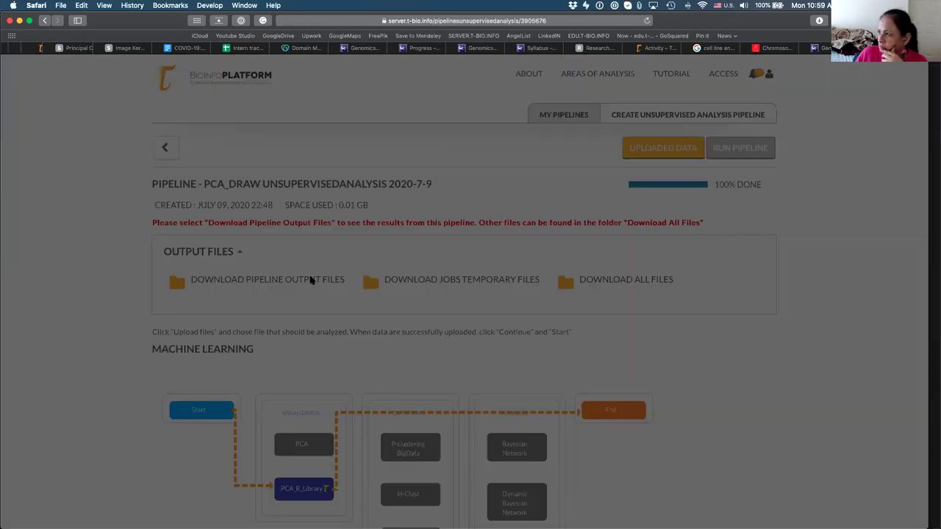
pyautogui.scroll(-2, 335, 308)
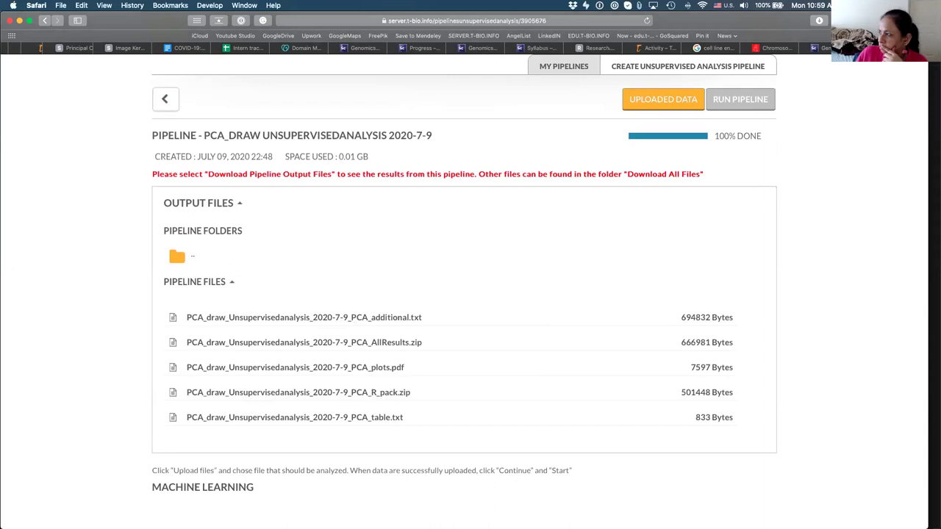
# Load code.omicslogic.com and open the Dimensionality reduction: PCA and visualization tutorial
pyautogui.press('super+l')
pyautogui.write('code.omicslogic.com')
pyautogui.press('Return')
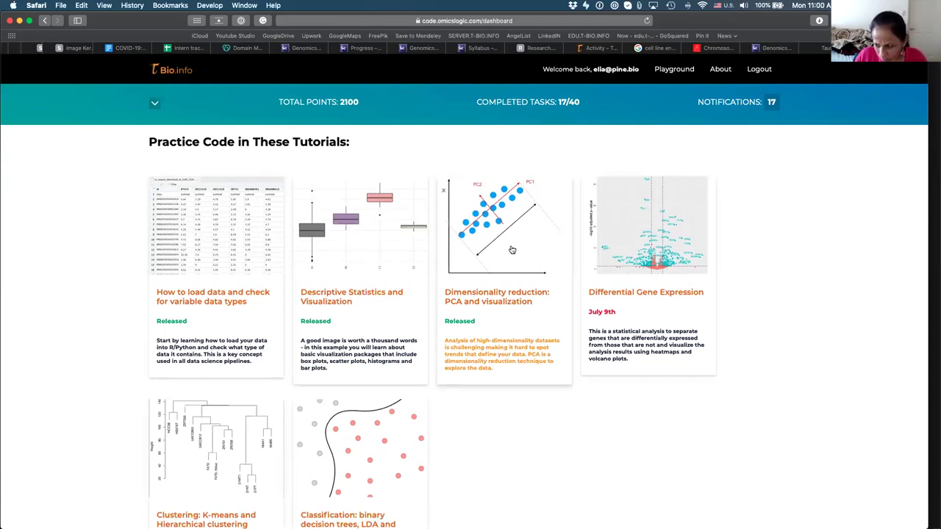
pyautogui.click(503, 245)
# Choose R for the PCA lesson, advance to Try it yourself, then return to the Genomics tab
pyautogui.click(358, 322)
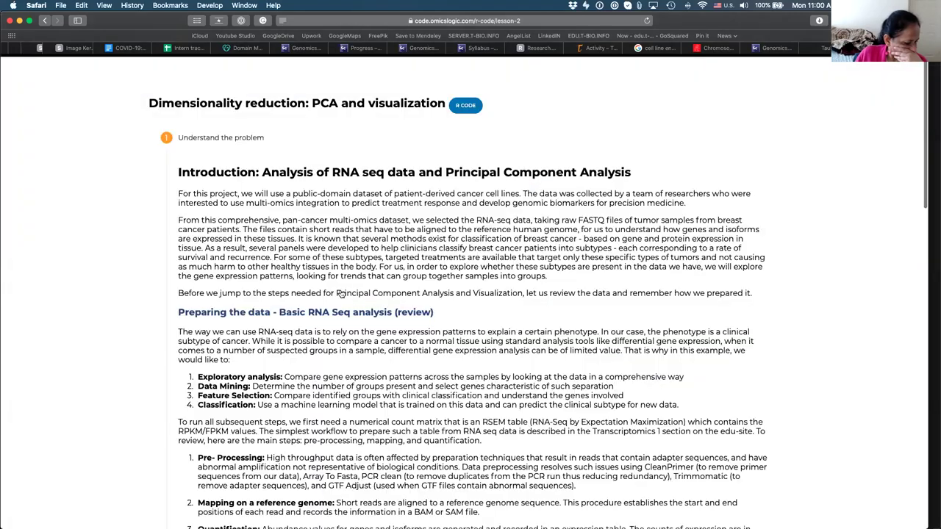
pyautogui.scroll(-20, 254, 290)
pyautogui.click(194, 294)
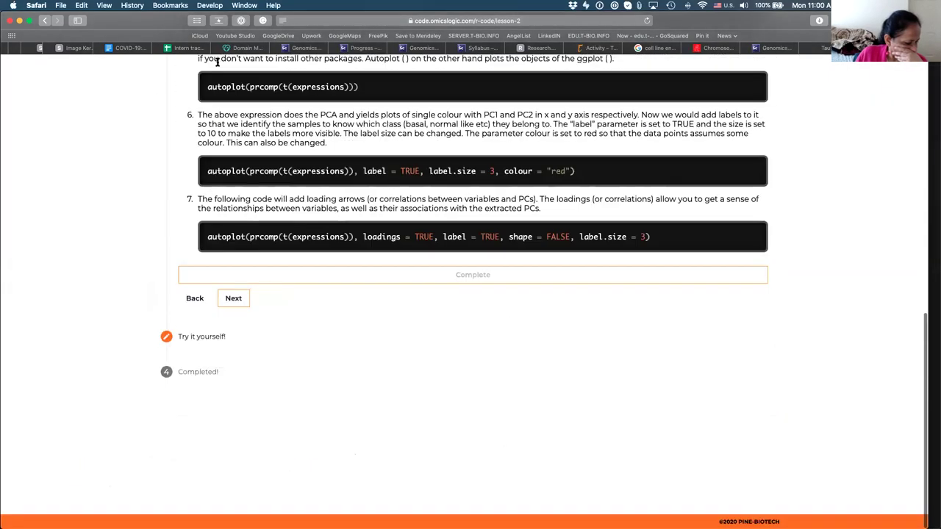
pyautogui.click(233, 299)
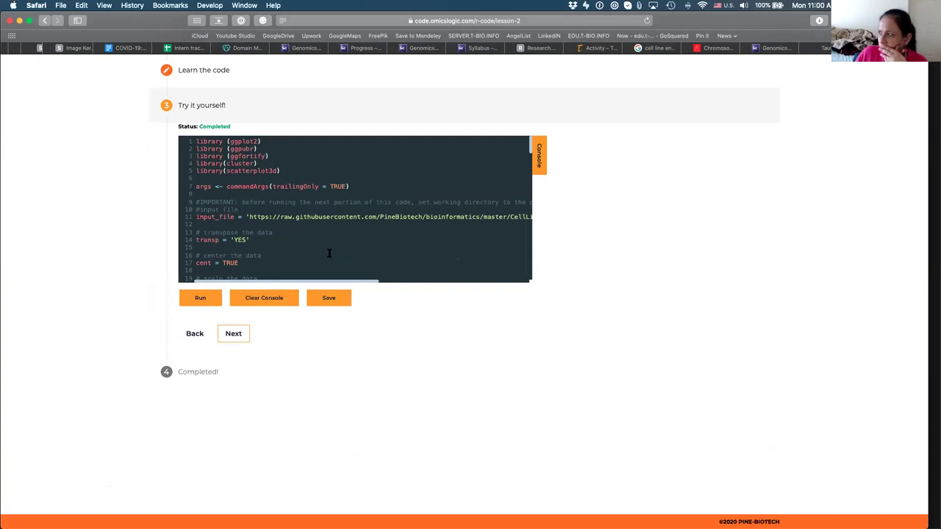
pyautogui.click(778, 49)
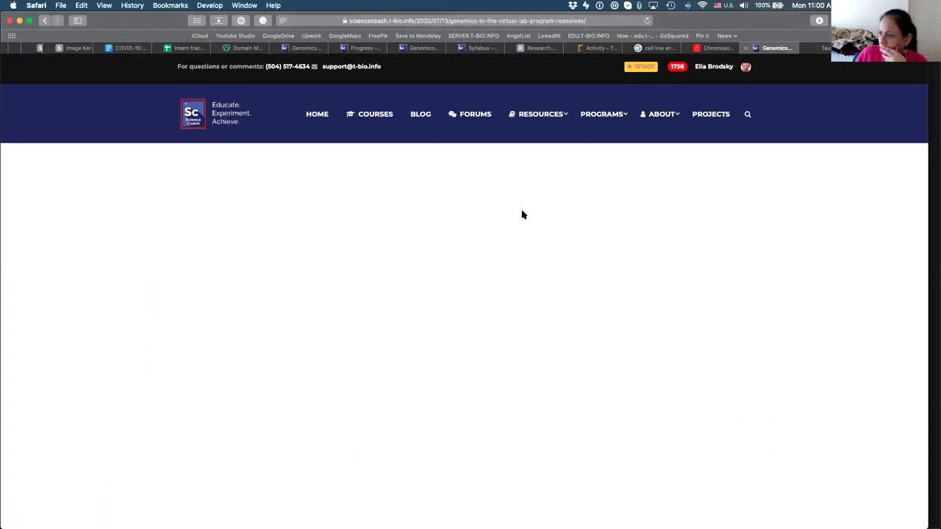
# Go to the Genomics in the Virtual Lab home and show its courses: Introduction to Bioinformatics, Genomics 1, Transcriptomics 1
pyautogui.click(427, 49)
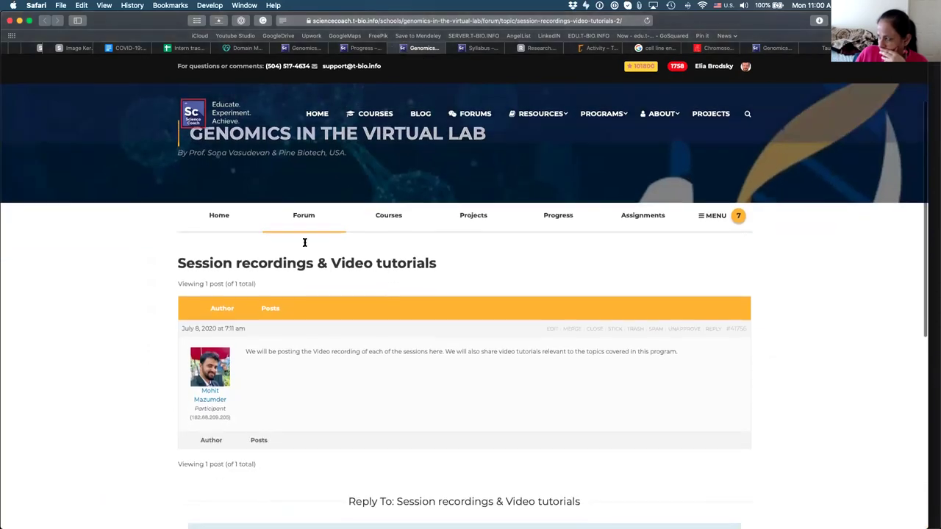
pyautogui.scroll(-1, 317, 272)
pyautogui.click(217, 197)
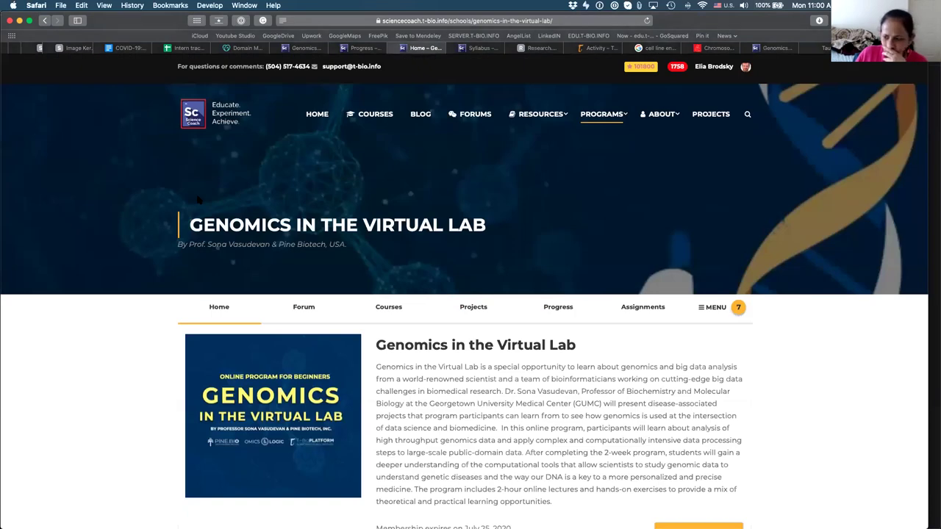
pyautogui.scroll(-4, 197, 200)
pyautogui.scroll(-3, 197, 200)
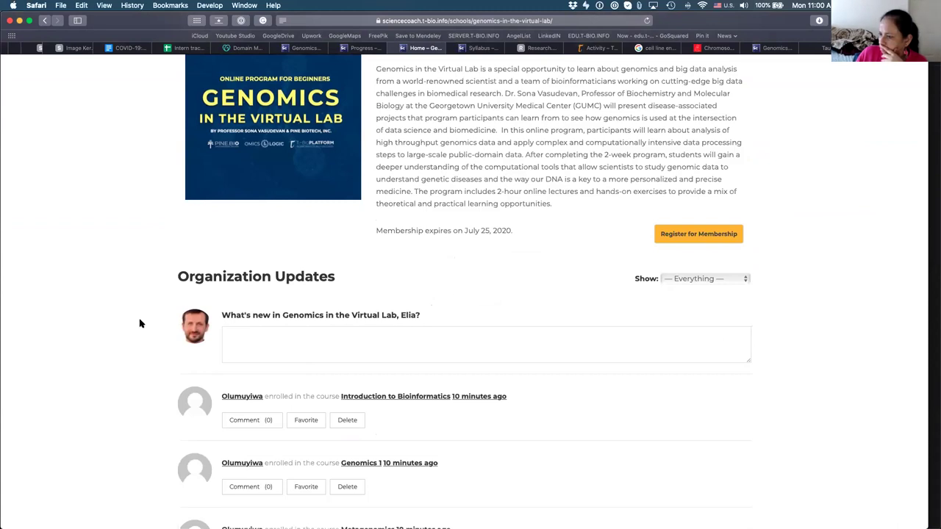
pyautogui.scroll(6, 140, 324)
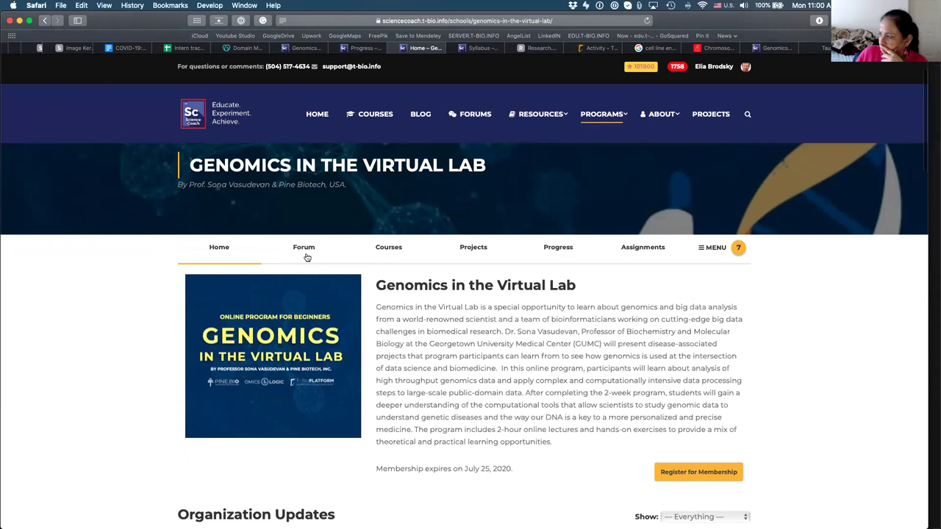
pyautogui.click(389, 249)
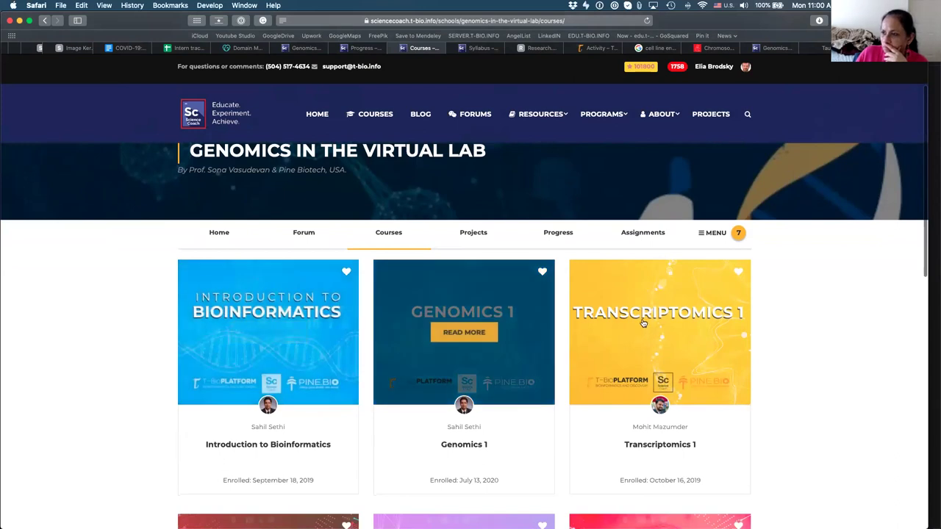
pyautogui.moveTo(644, 322)
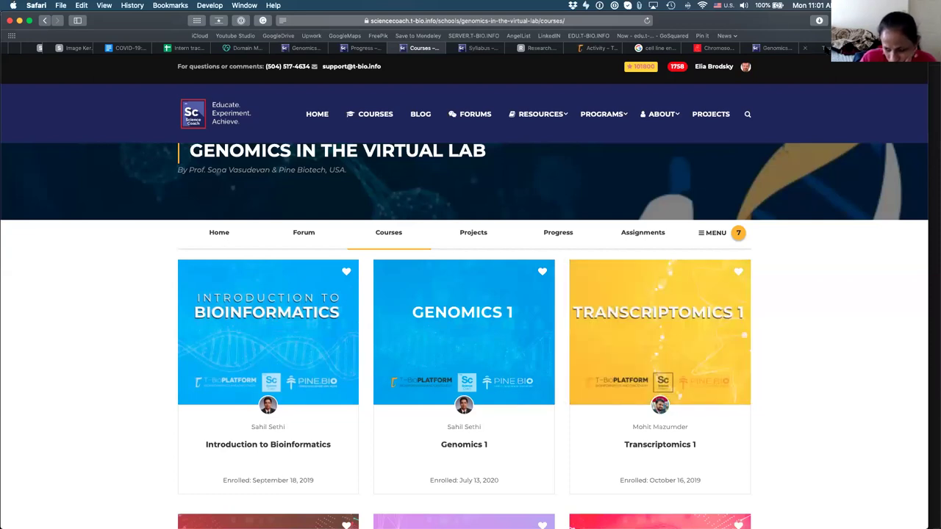
pyautogui.click(818, 49)
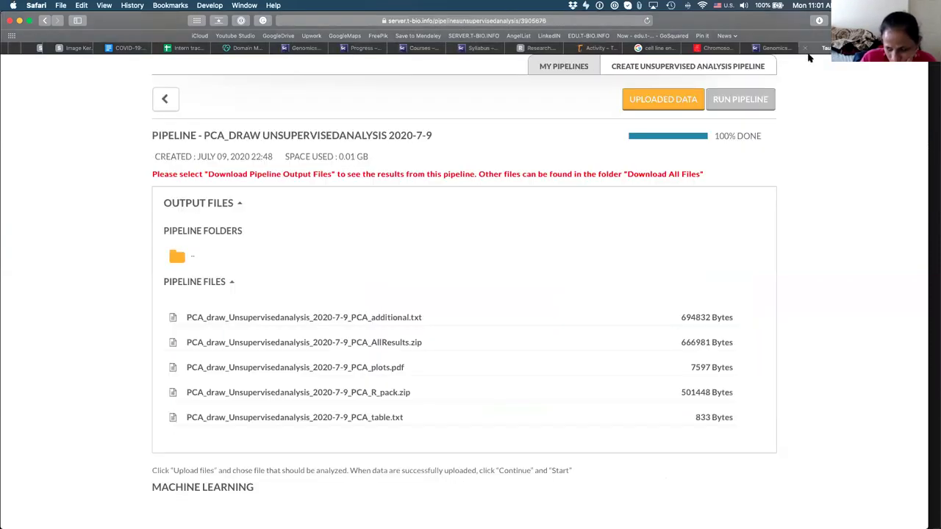
pyautogui.scroll(3, 564, 88)
pyautogui.click(575, 79)
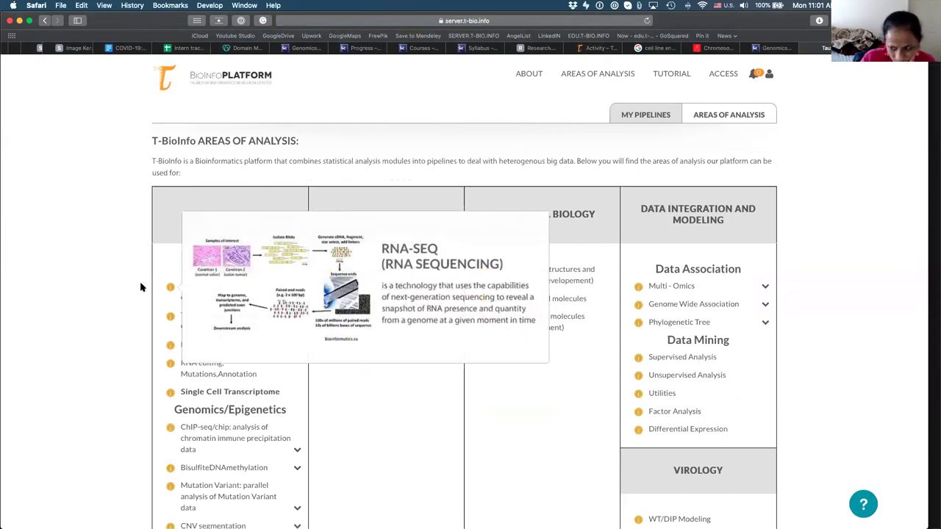
pyautogui.scroll(-1, 155, 356)
pyautogui.scroll(-1, 157, 392)
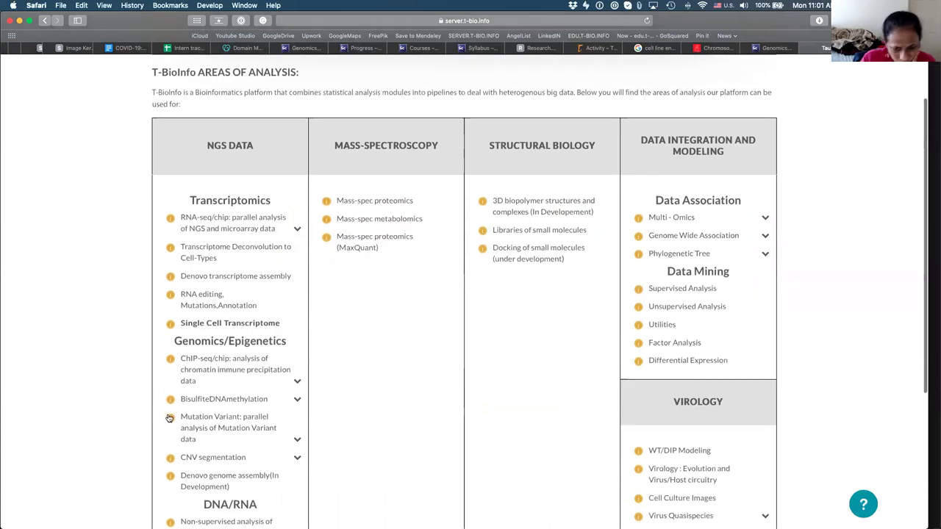
pyautogui.moveTo(170, 419)
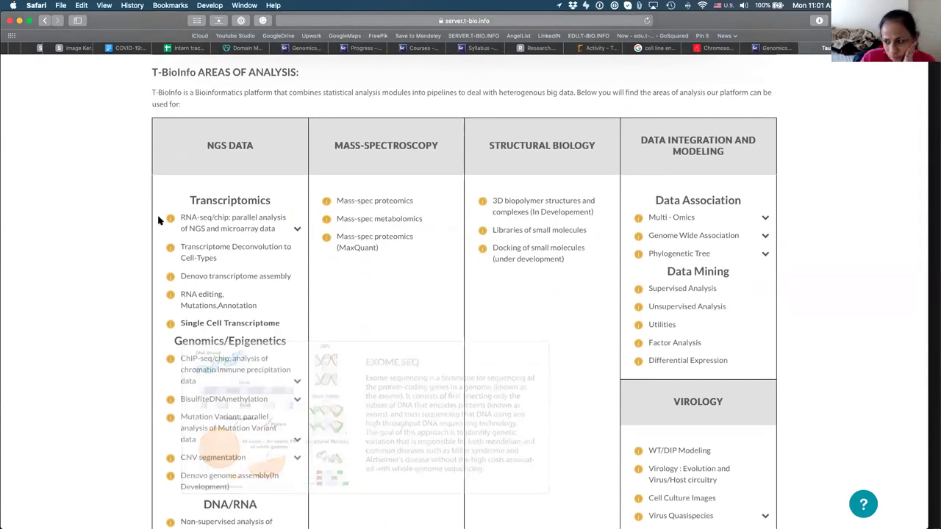
pyautogui.scroll(-5, 95, 294)
pyautogui.scroll(-2, 120, 400)
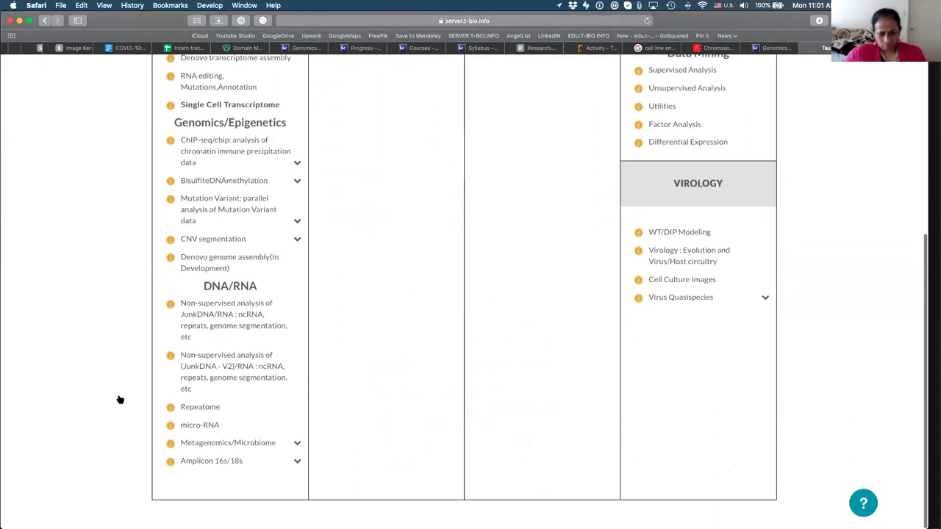
pyautogui.moveTo(170, 463)
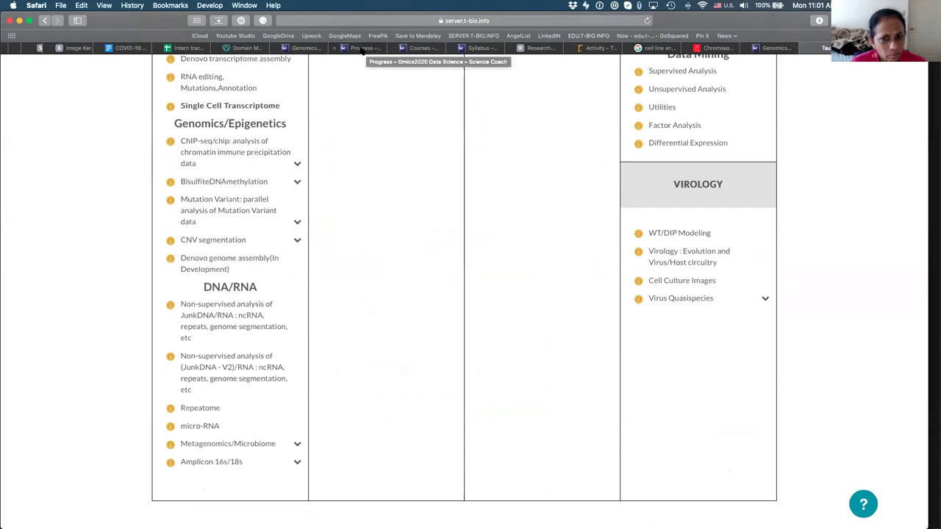
# Glance at the Omics2020 progress tab, then return to the Genomics forum and scan its six topics
pyautogui.click(312, 49)
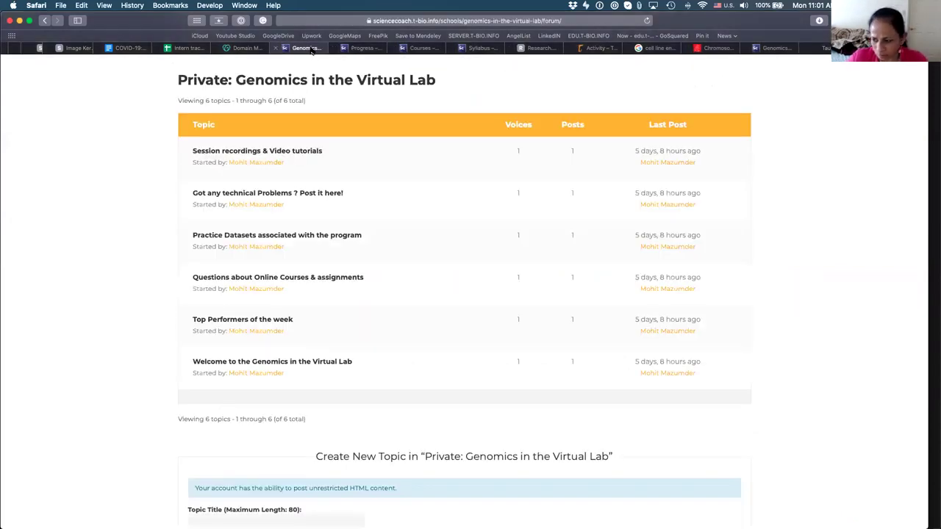
pyautogui.click(350, 48)
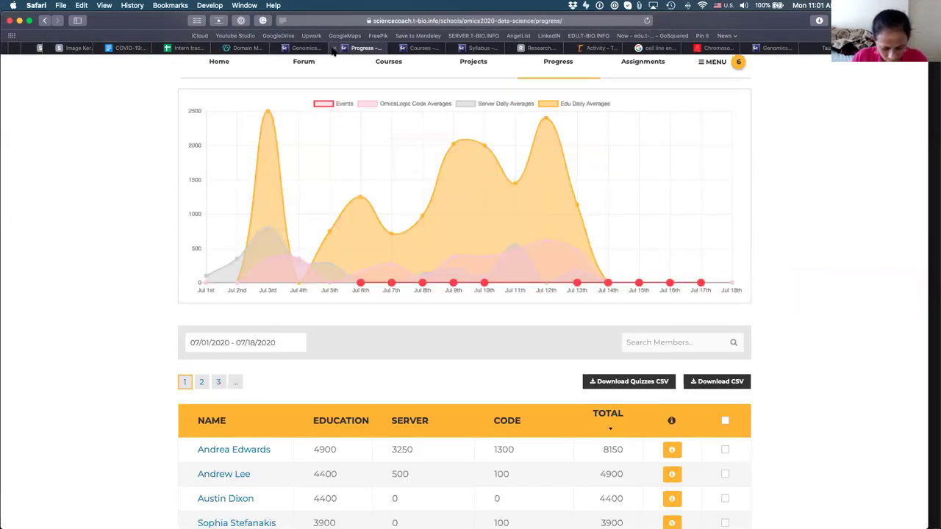
pyautogui.click(301, 48)
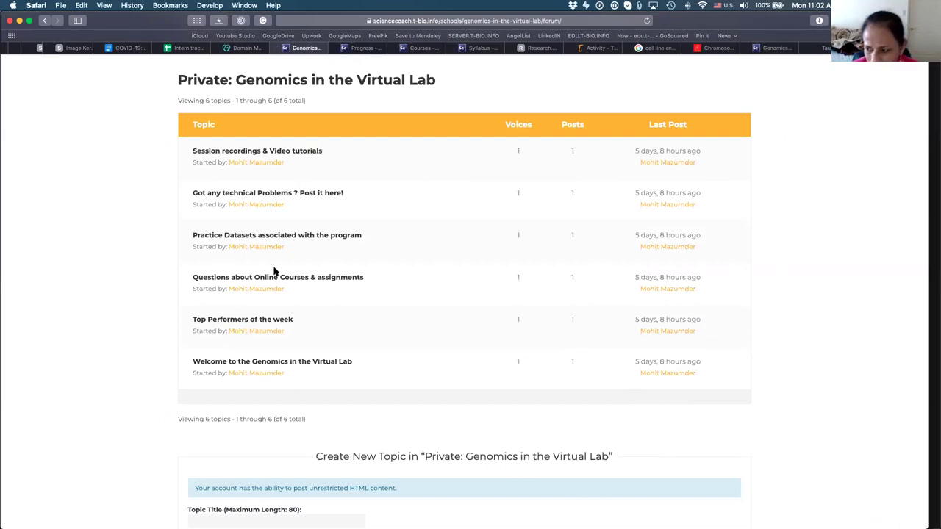
pyautogui.scroll(-1, 129, 300)
pyautogui.scroll(-4, 129, 300)
pyautogui.scroll(3, 130, 300)
pyautogui.scroll(3, 130, 300)
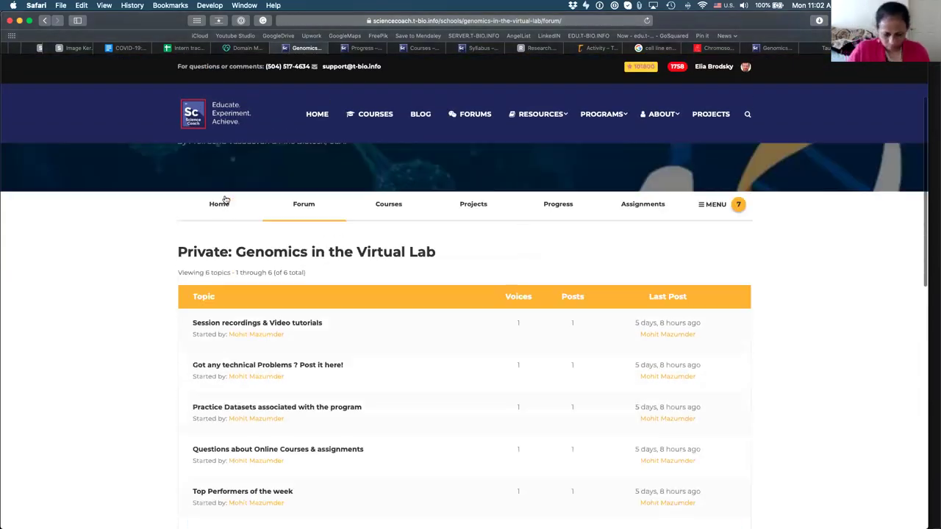
# Show the Genomics in the Virtual Lab program home page and drop down the username's account menu
pyautogui.click(219, 207)
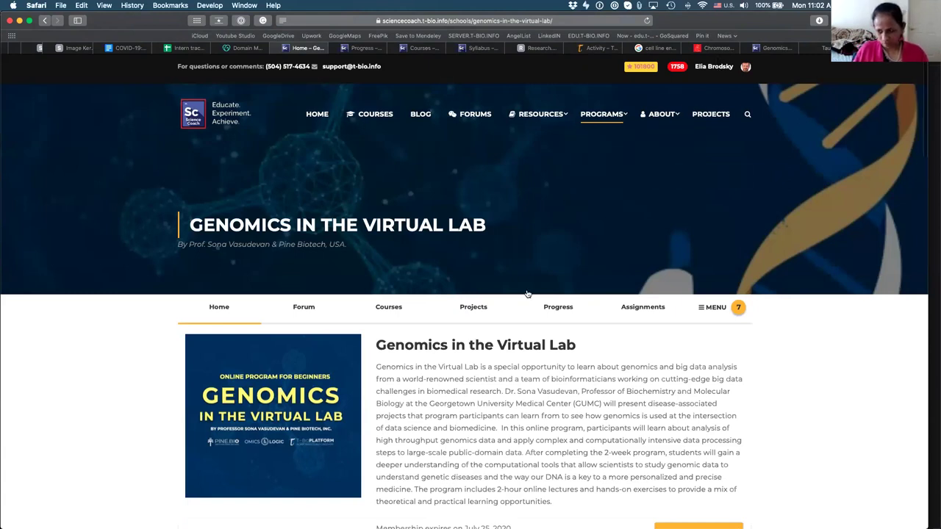
pyautogui.moveTo(650, 134)
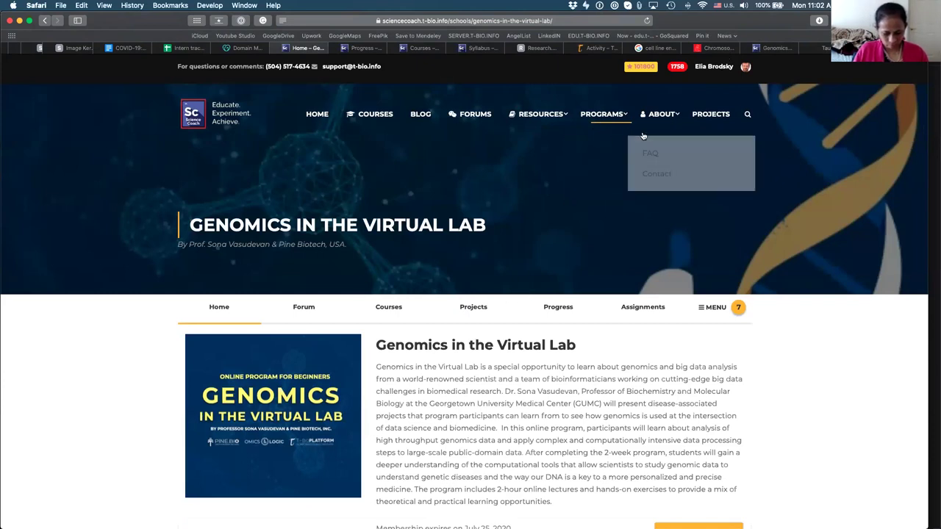
pyautogui.click(720, 67)
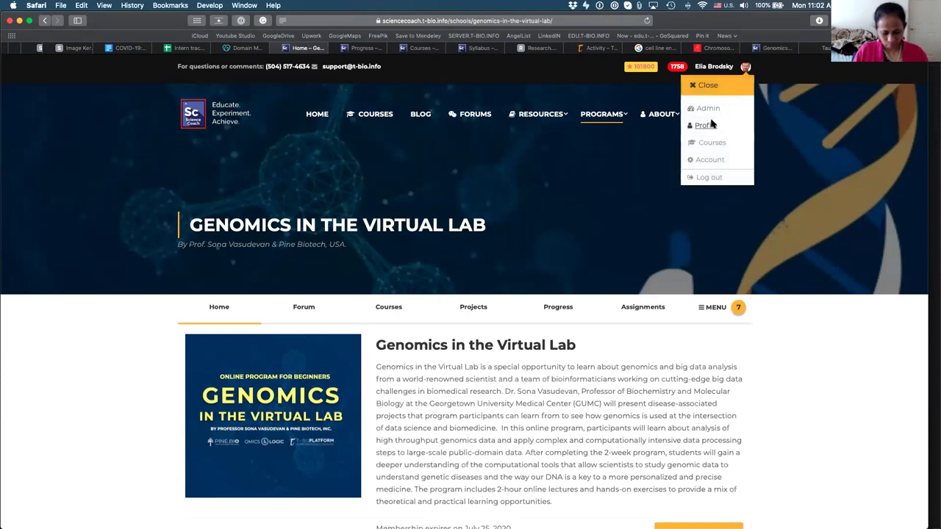
# Open your member profile and scroll through its activity feed of forum posts and pipeline runs
pyautogui.click(705, 125)
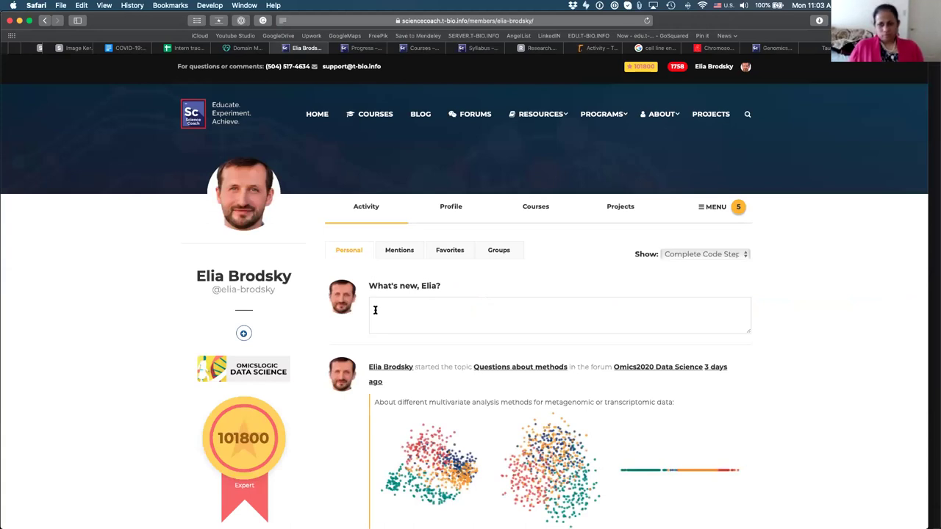
pyautogui.scroll(-5, 375, 311)
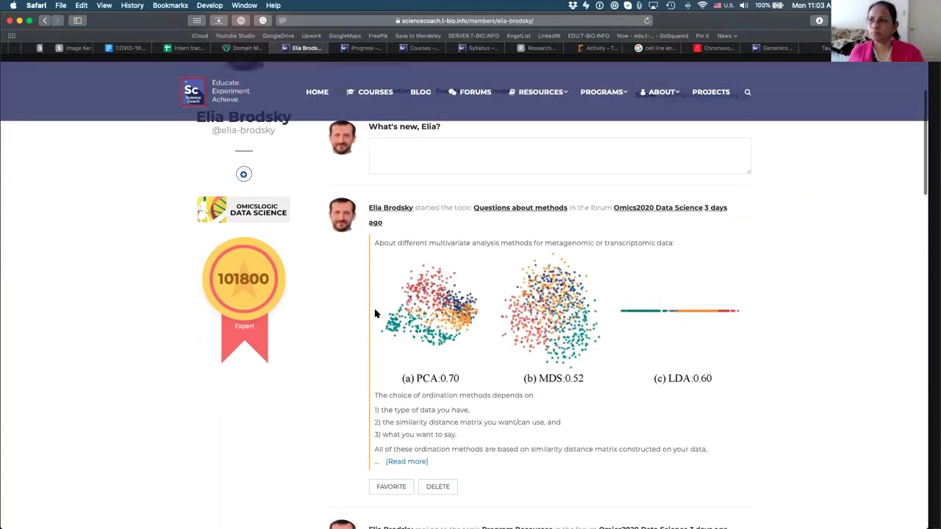
pyautogui.scroll(-1, 375, 314)
pyautogui.scroll(-6, 375, 314)
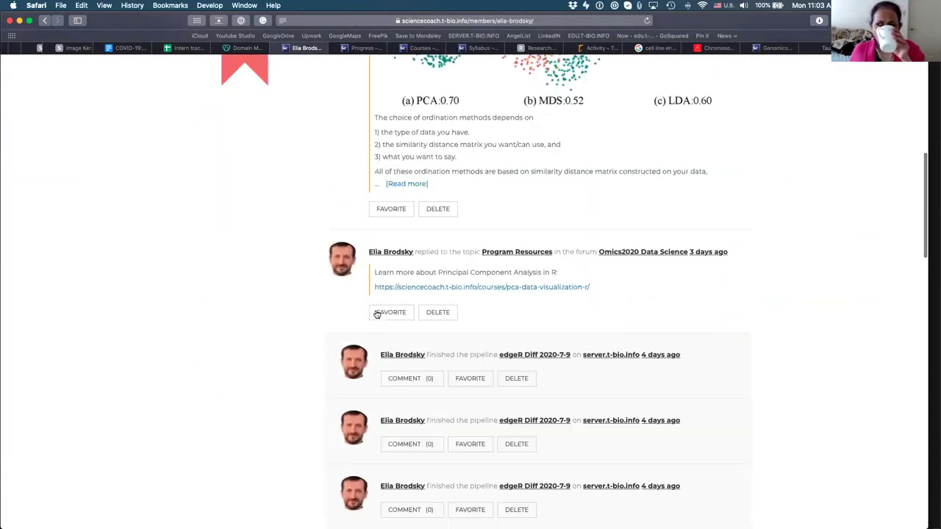
pyautogui.scroll(-2, 376, 314)
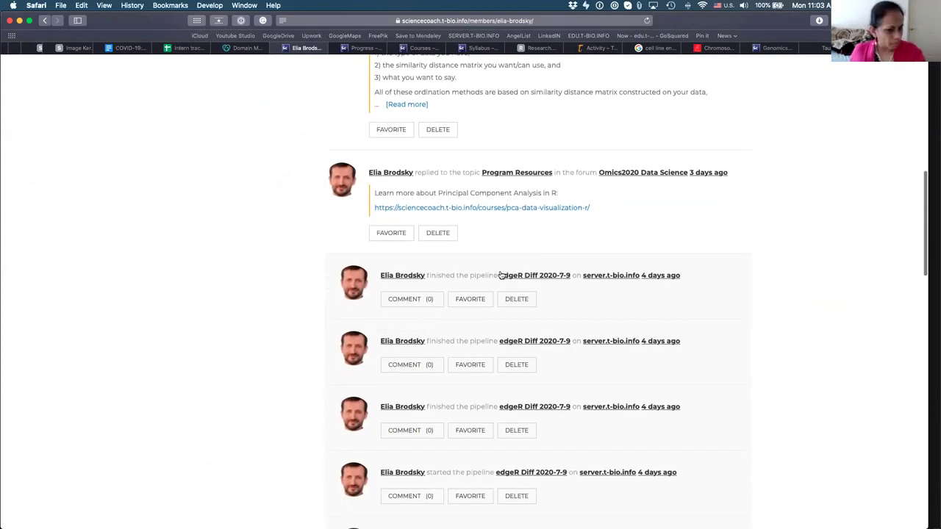
pyautogui.scroll(-6, 530, 274)
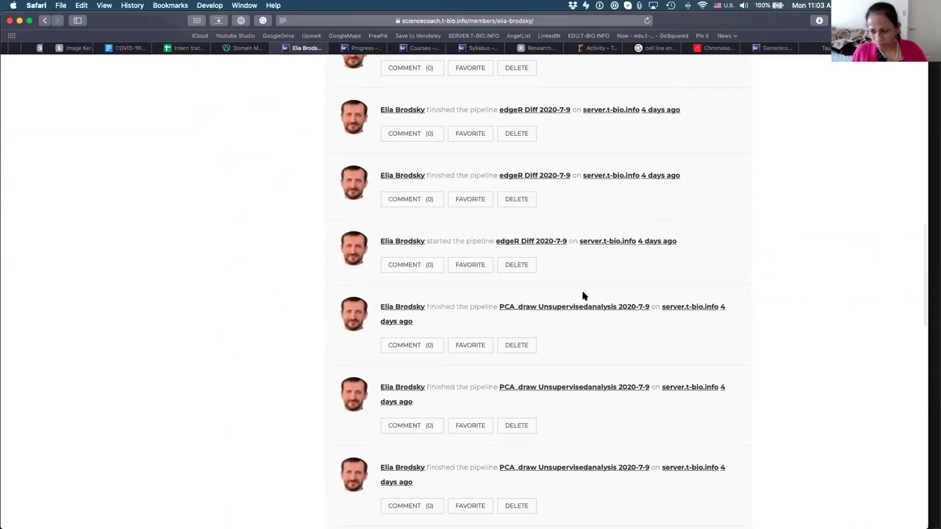
pyautogui.scroll(4, 582, 296)
pyautogui.scroll(6, 583, 295)
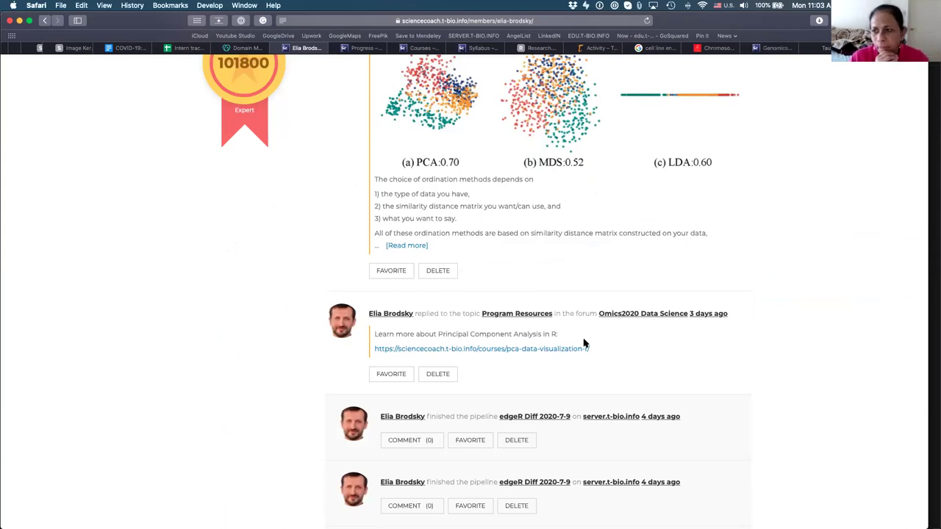
# Finish browsing the activity feed, then go to the 101800 points progress page
pyautogui.scroll(-12, 636, 346)
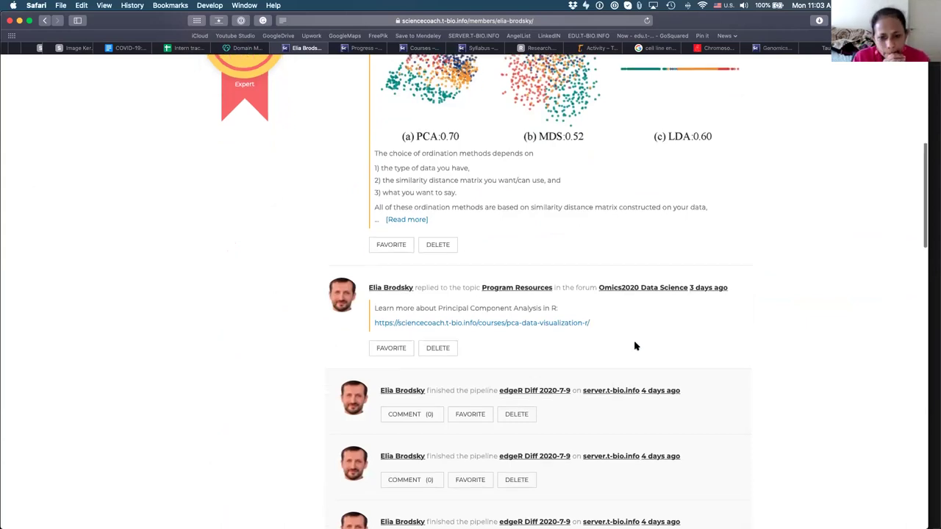
pyautogui.scroll(-10, 634, 343)
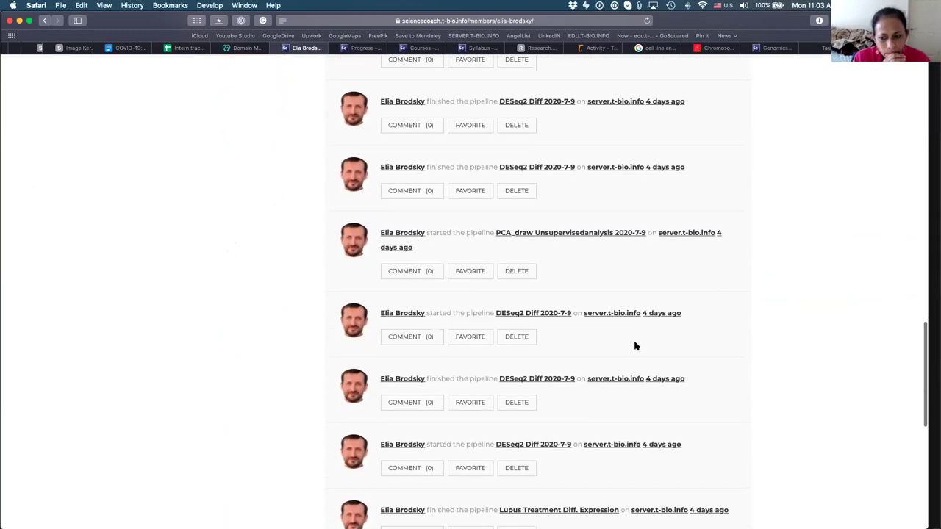
pyautogui.scroll(20, 635, 343)
pyautogui.scroll(3, 387, 395)
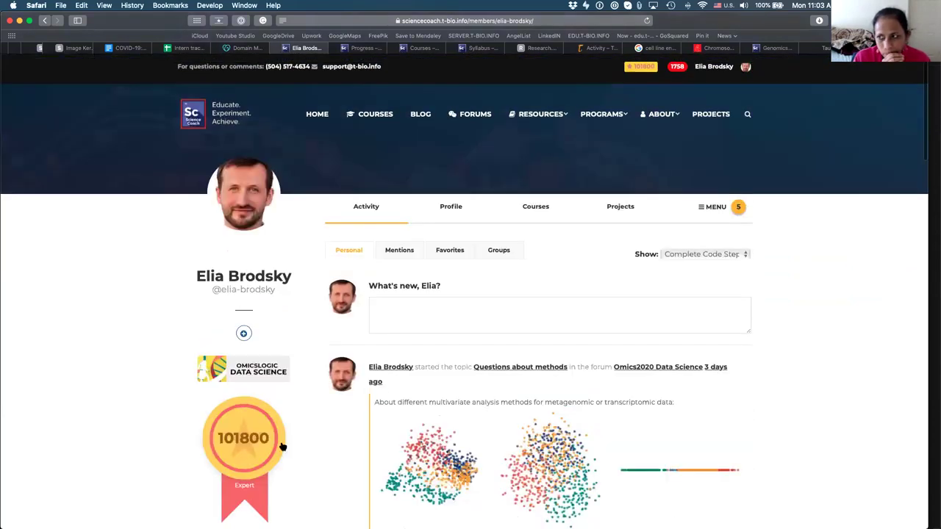
pyautogui.scroll(-2, 300, 321)
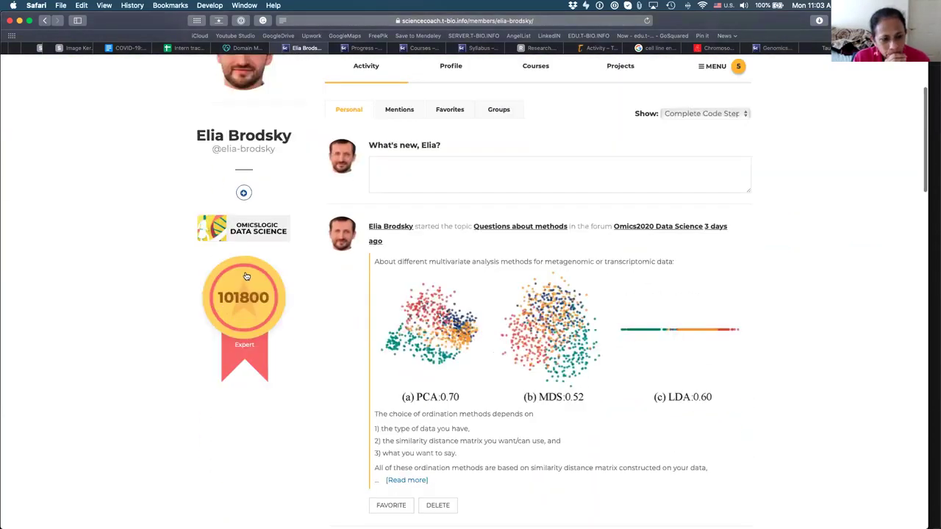
pyautogui.click(261, 305)
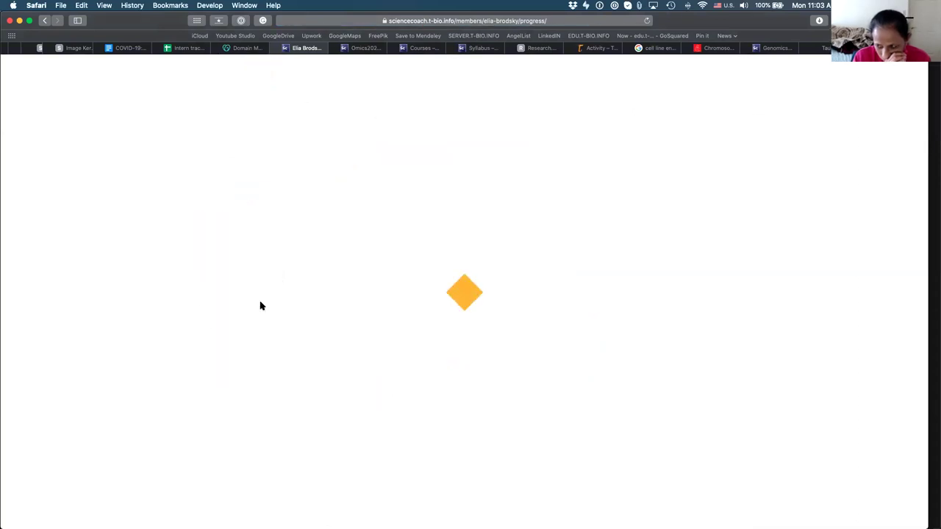
# Check the progress page's 5 courses enrolled and 926 pipelines run, then go back to the profile
pyautogui.scroll(-6, 348, 283)
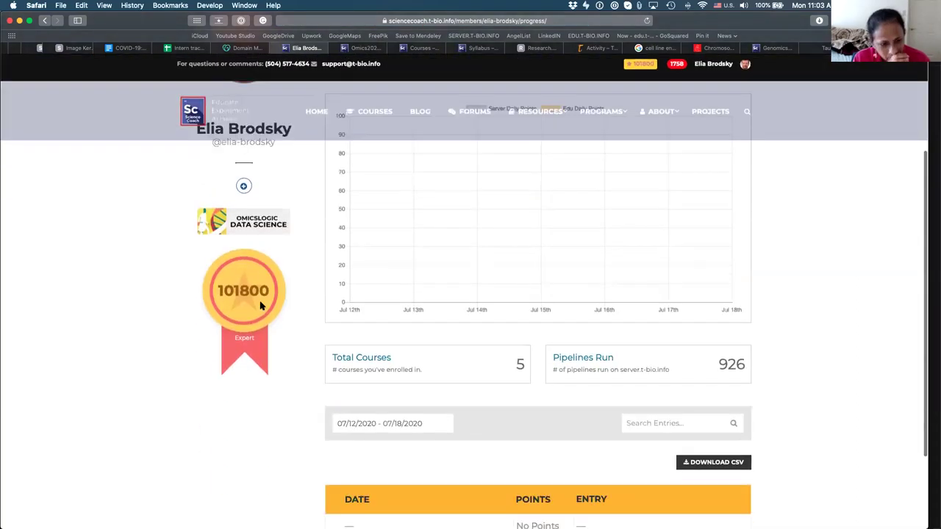
pyautogui.scroll(1, 347, 282)
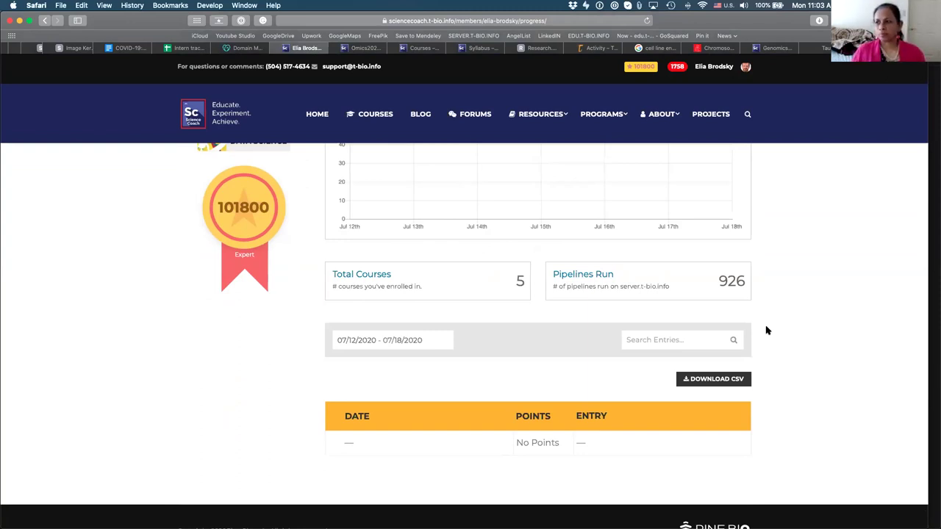
pyautogui.scroll(5, 767, 330)
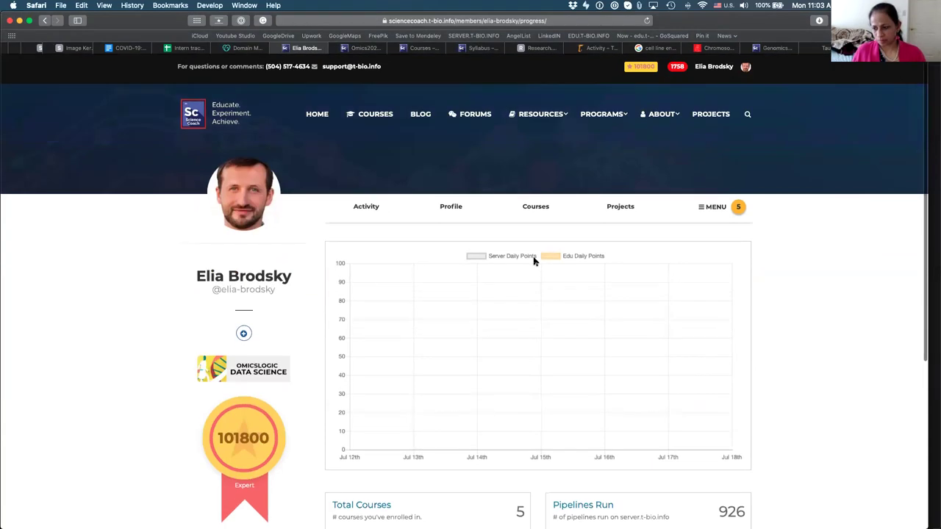
pyautogui.click(45, 20)
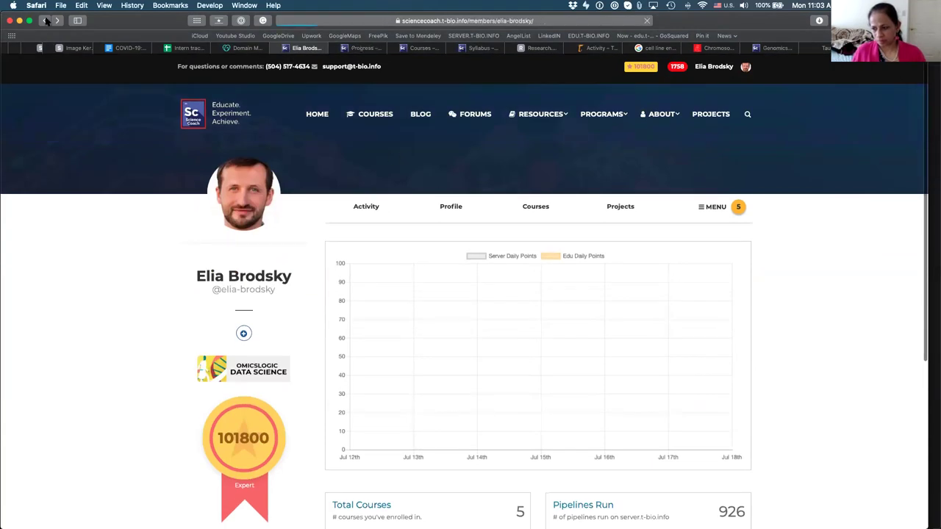